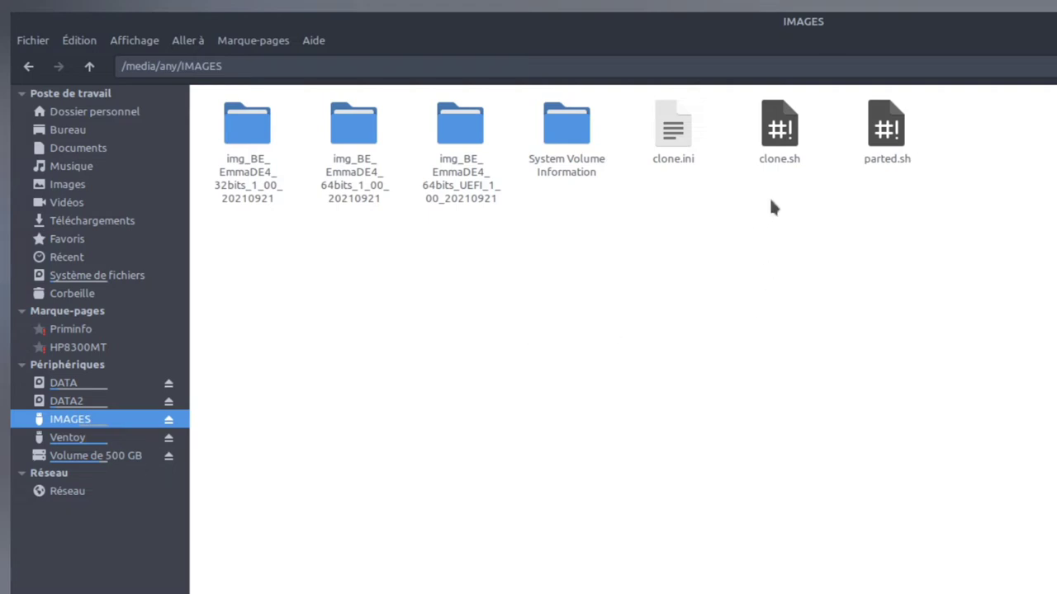
- Examine the clone.sh, parted.sh and clone.ini files on the IMAGES partition and the ventoy folder on the Ventoy partition
mouse_move(771, 199)
mouse_down()
mouse_move(875, 135)
mouse_move(908, 130)
mouse_up()
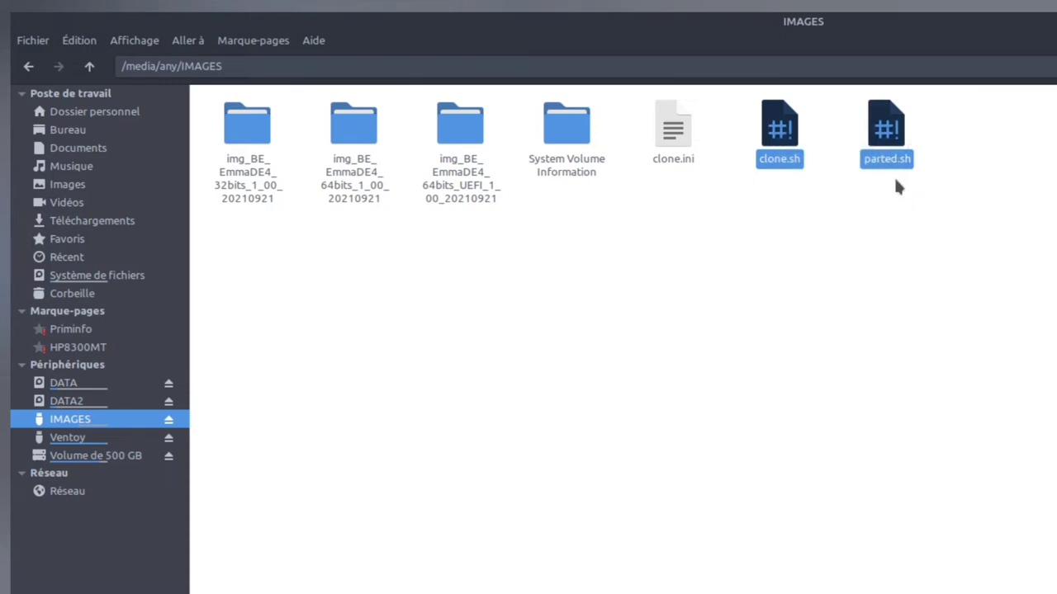
click(673, 132)
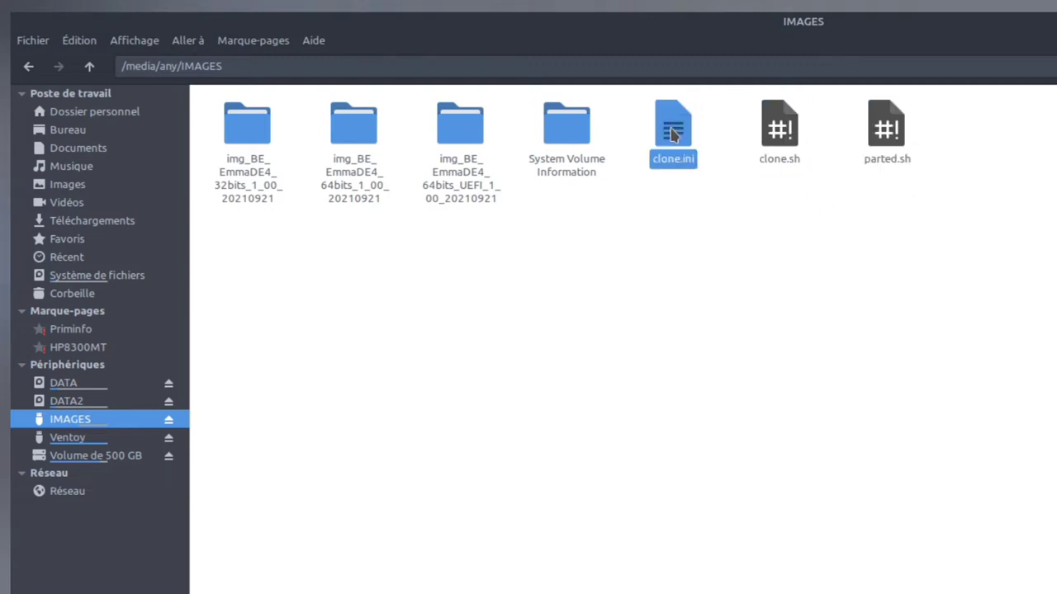
click(104, 440)
click(361, 139)
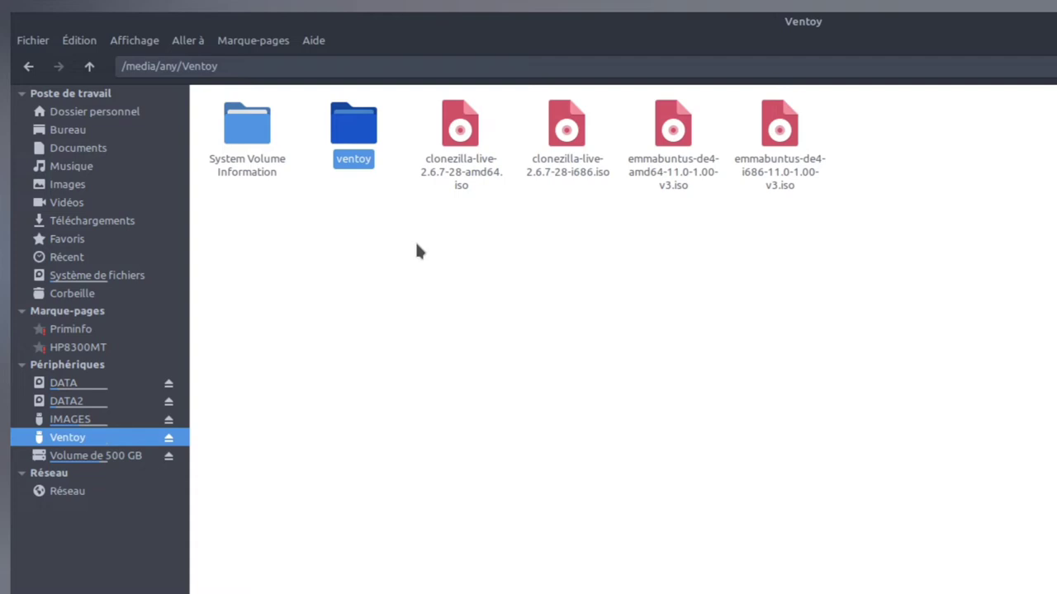
- Open the Téléchargements folder inside the home folder
click(145, 113)
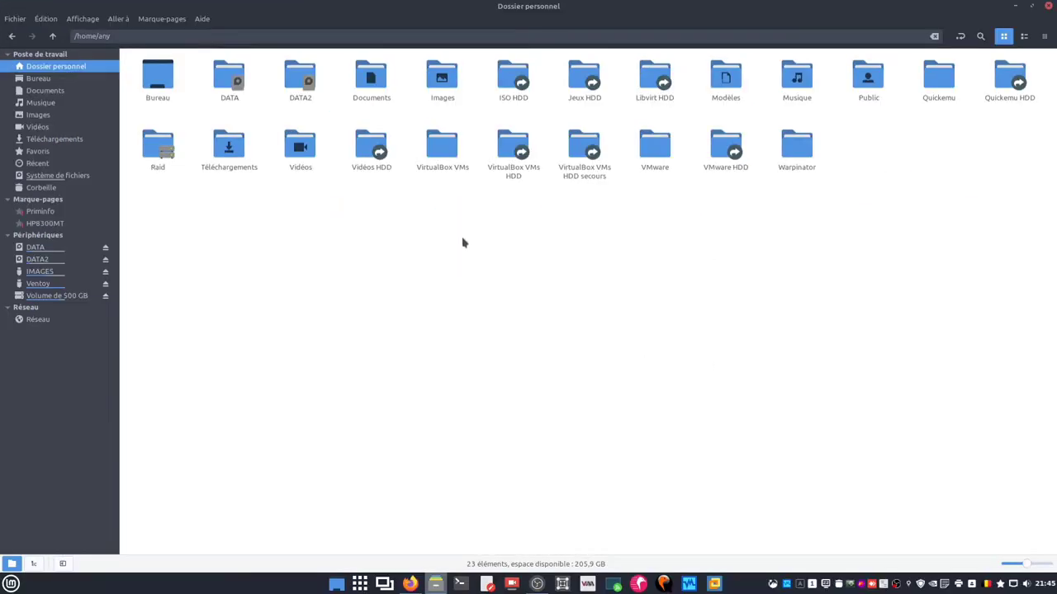
double_click(240, 148)
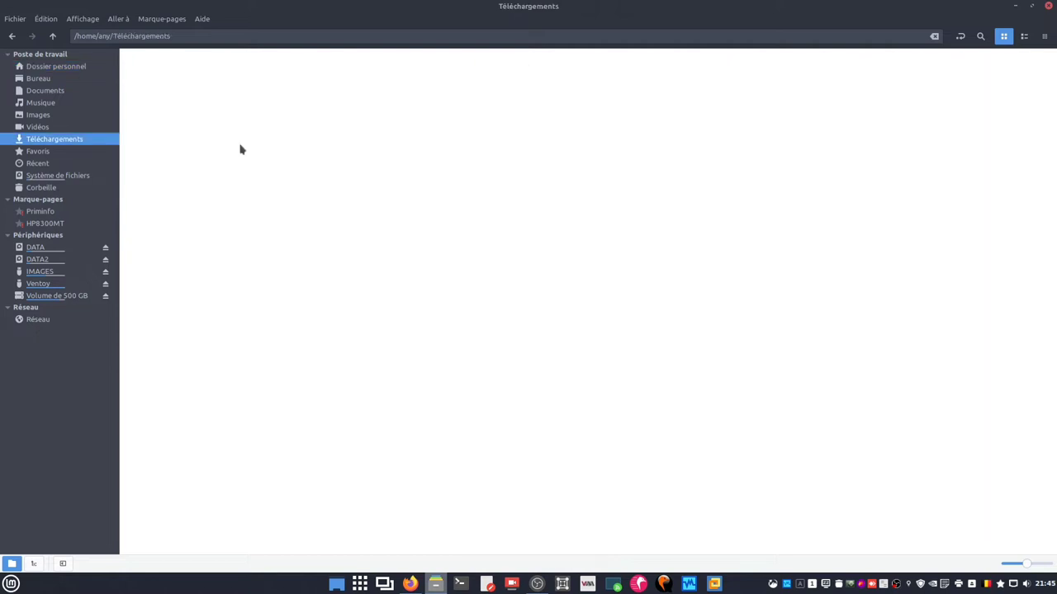
- Switch to Firefox, search the web for "ventoy" and open the downloads page of the official Ventoy site
click(411, 584)
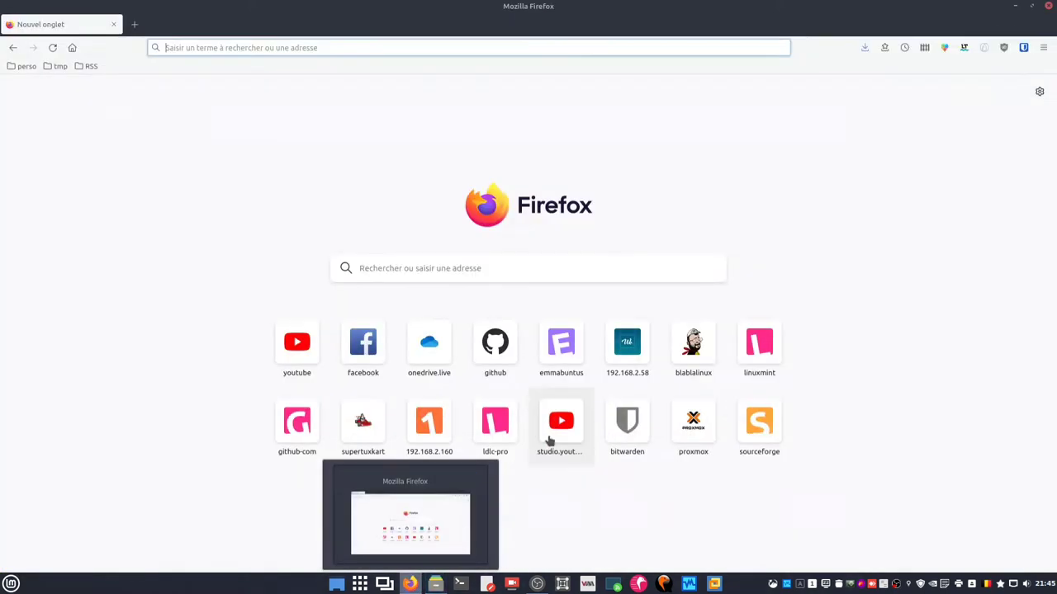
click(545, 271)
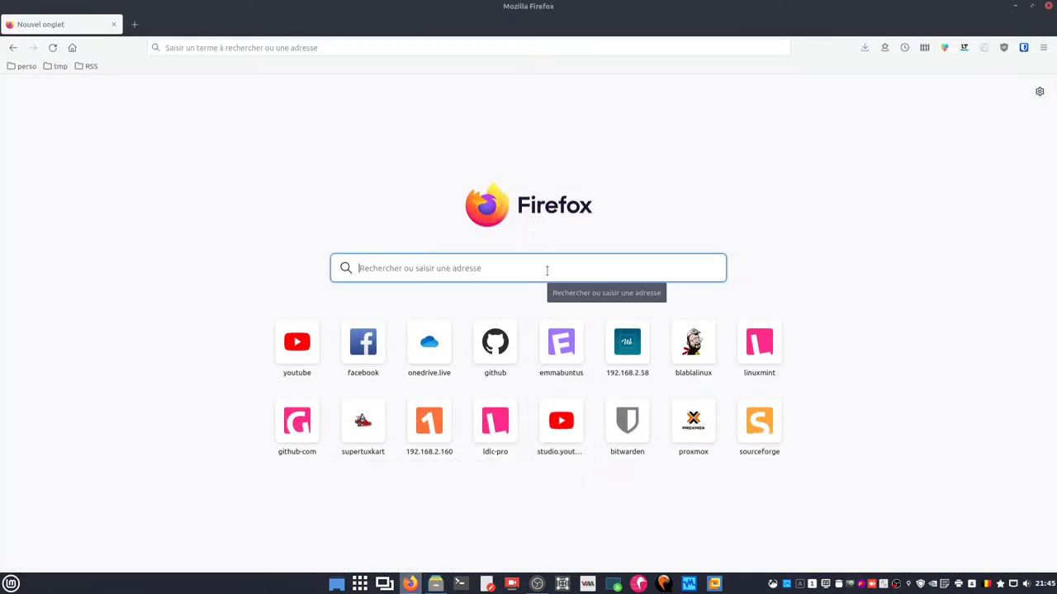
text(ventoy)
key(Return)
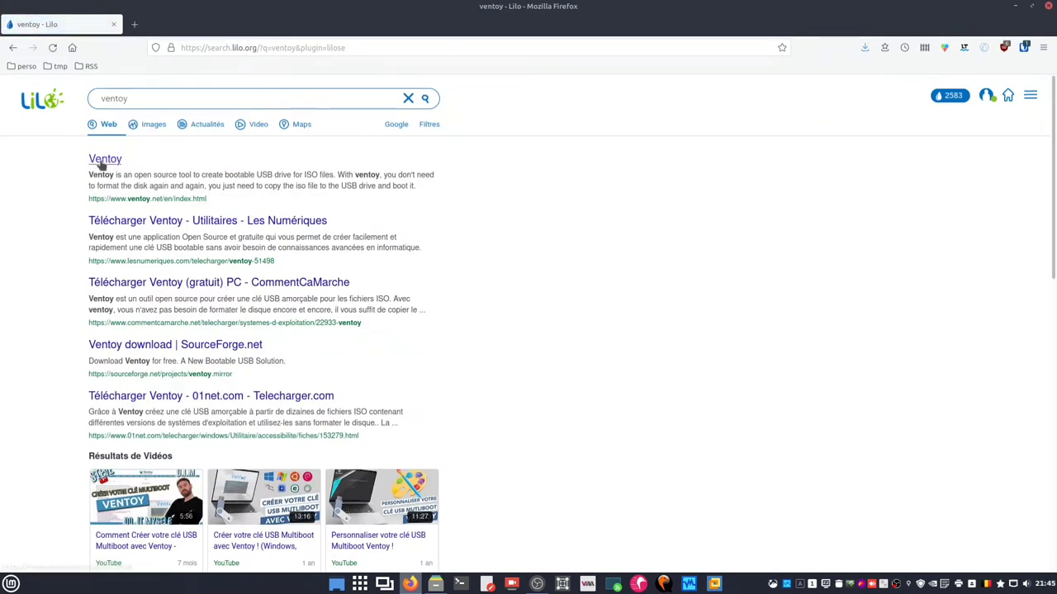
click(102, 164)
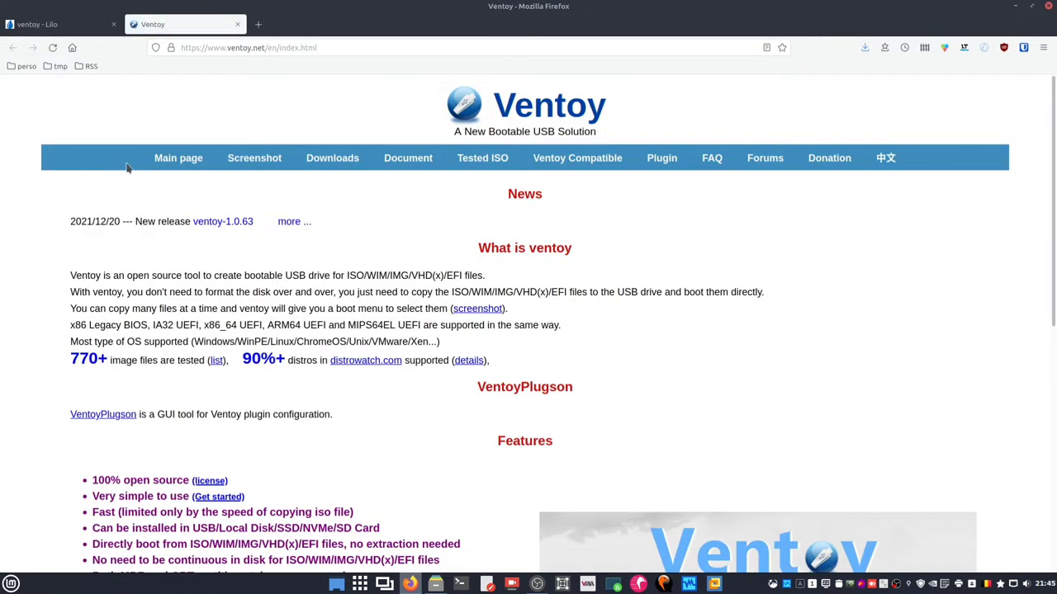
click(320, 163)
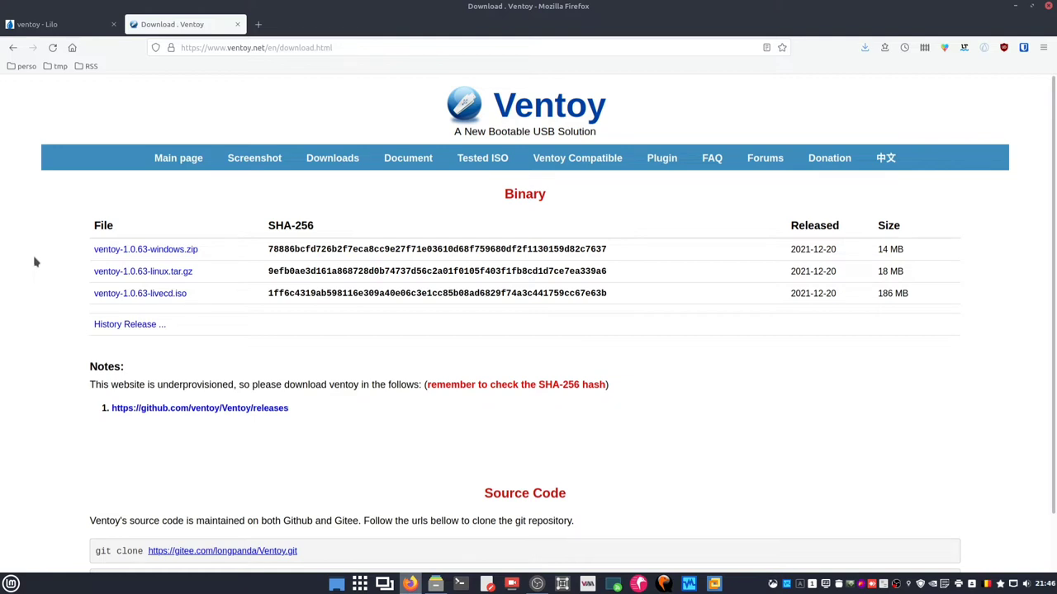
- Download ventoy-1.0.63-linux.tar.gz from the Ventoy GitHub releases and save it in the Téléchargements folder
click(145, 272)
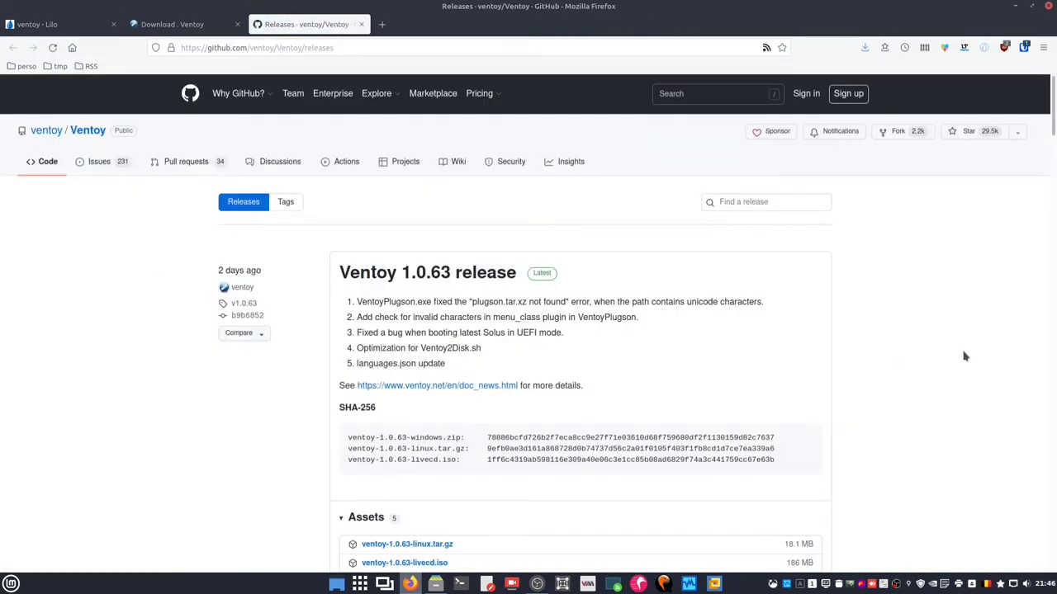
scroll(962, 358, down, 5)
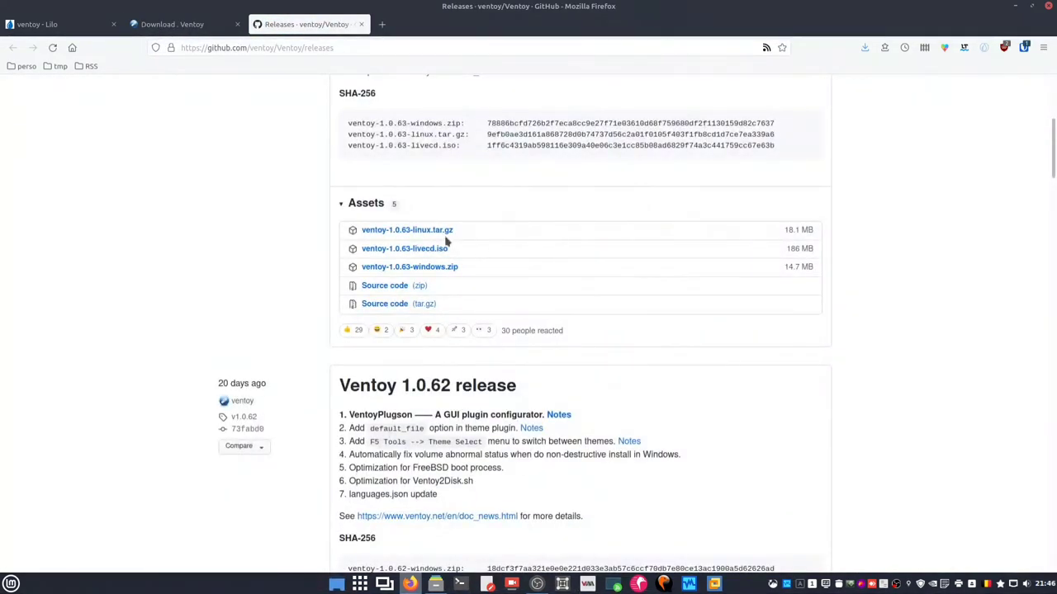
click(436, 233)
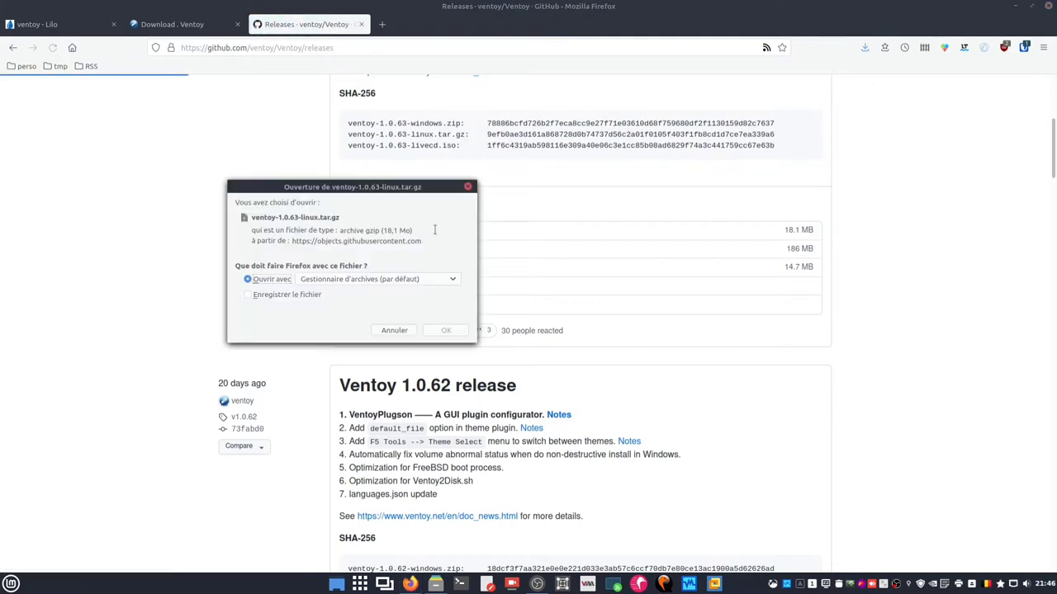
click(319, 294)
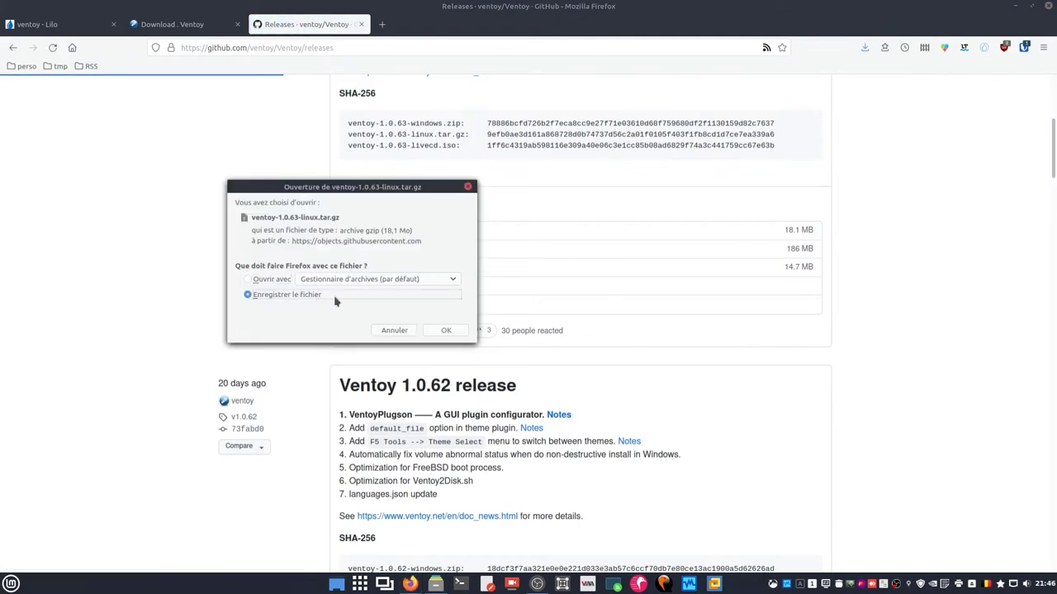
click(443, 333)
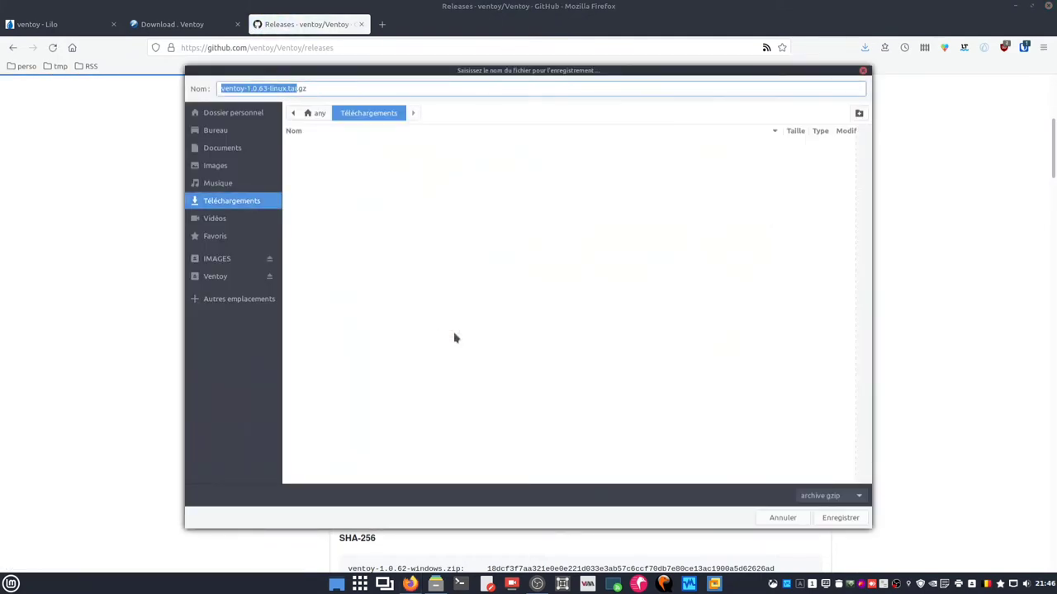
click(839, 517)
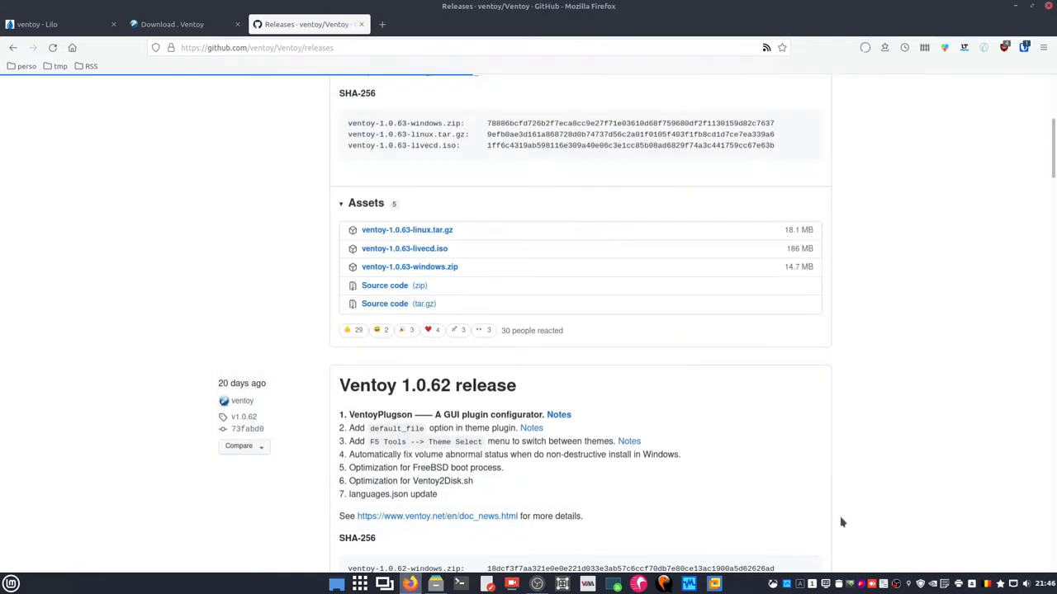
- Close the GitHub releases and search results pages and minimize the browser
click(361, 26)
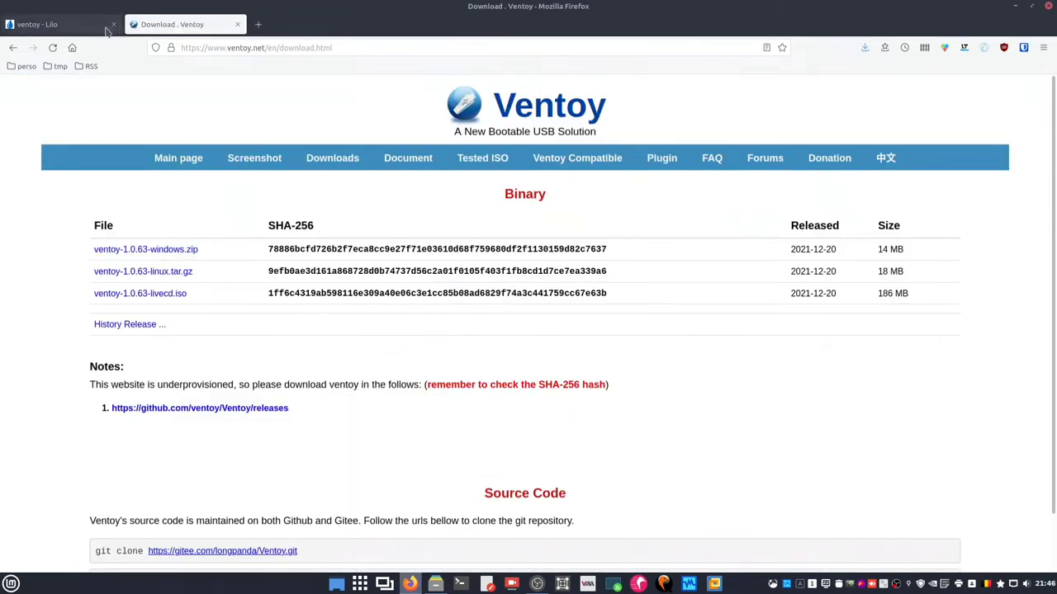
click(113, 24)
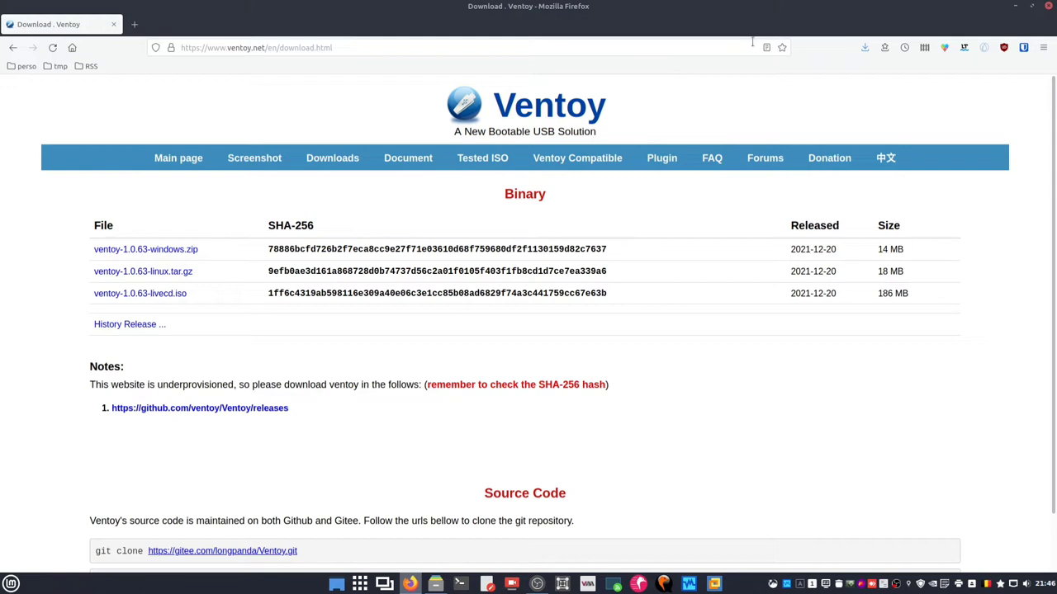
click(1016, 6)
- Extract ventoy-1.0.63-linux.tar.gz in the Téléchargements folder and move the archive to the trash
click(164, 85)
right_click(159, 82)
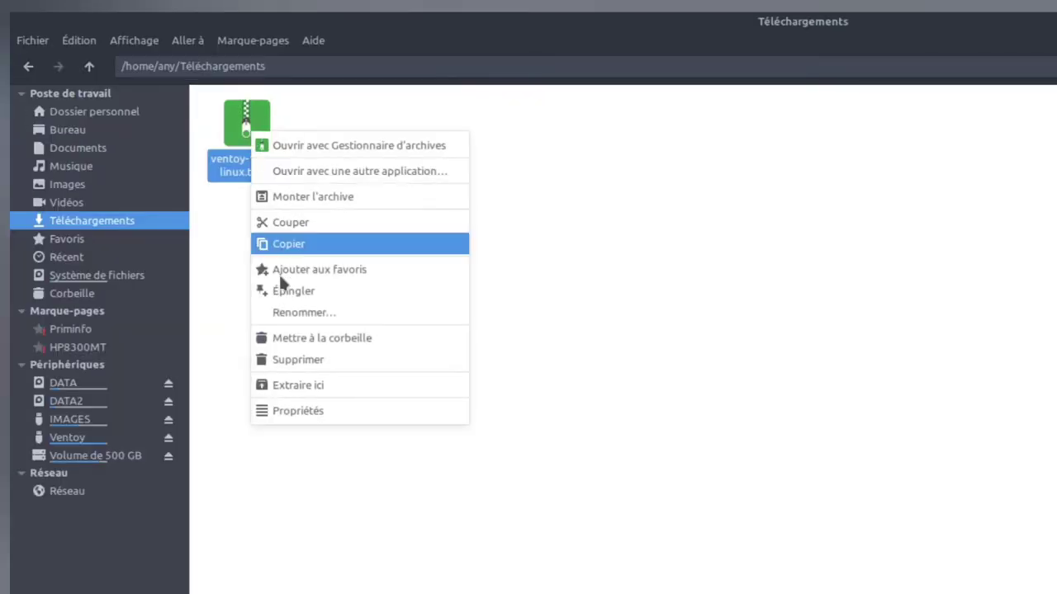
click(209, 247)
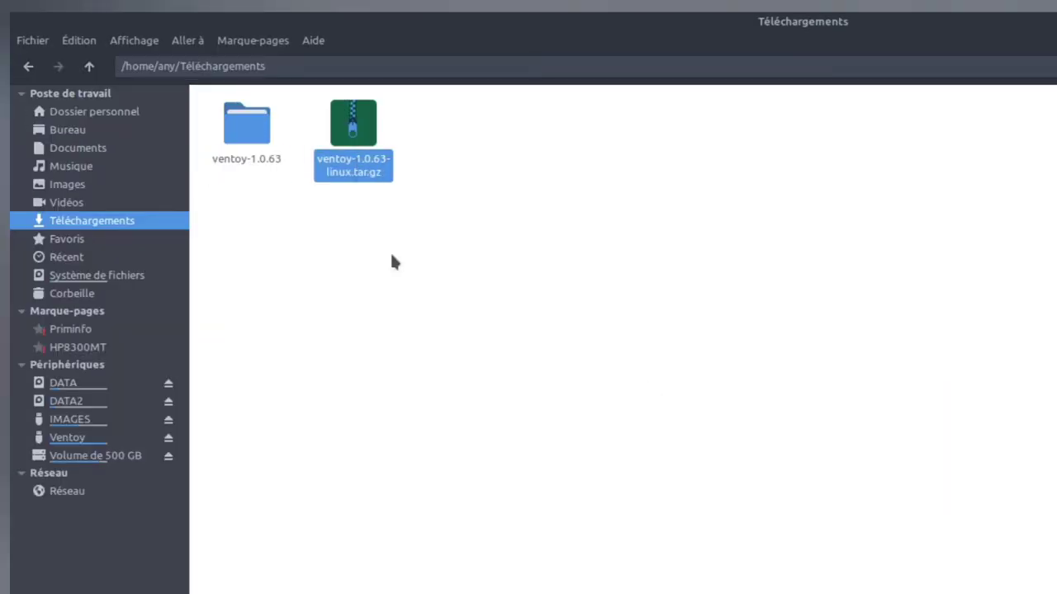
right_click(369, 138)
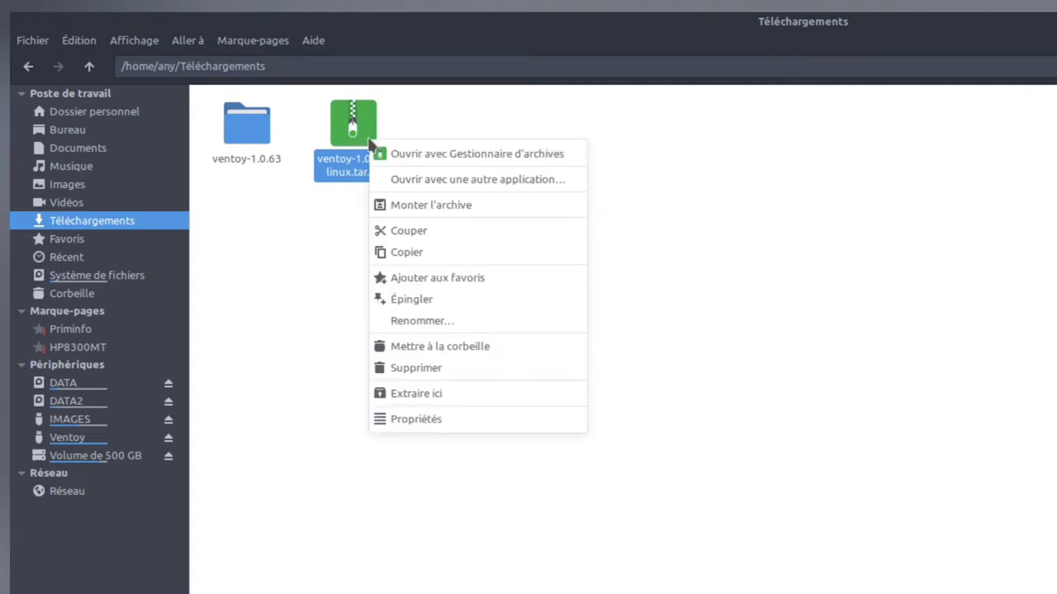
click(442, 346)
- Open the ventoy-1.0.63 folder, examine the VentoyGUI executables for each architecture and select VentoyGUI.x86_64
double_click(252, 145)
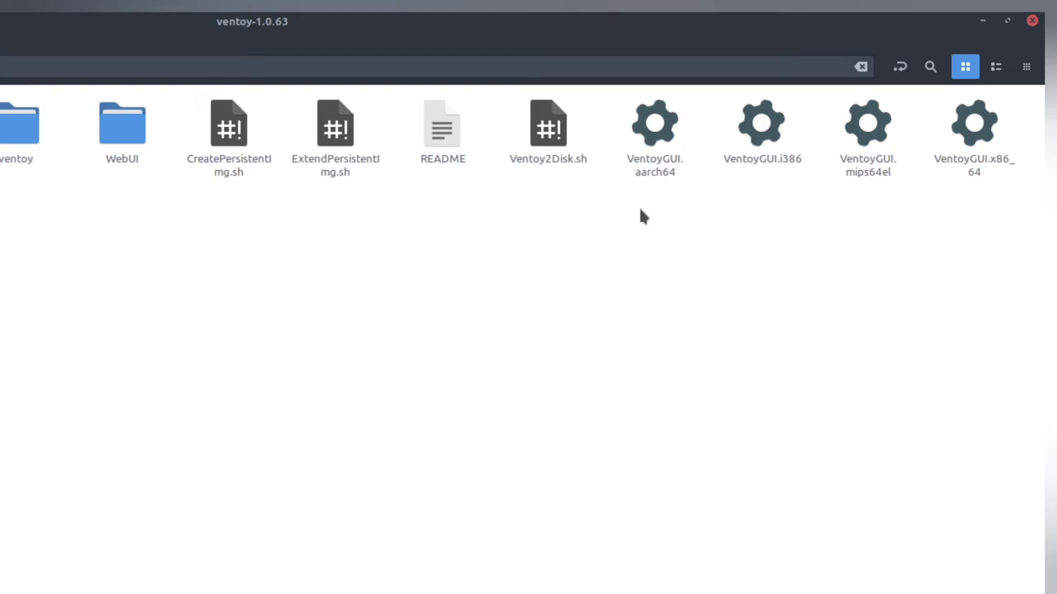
drag(640, 212, 972, 170)
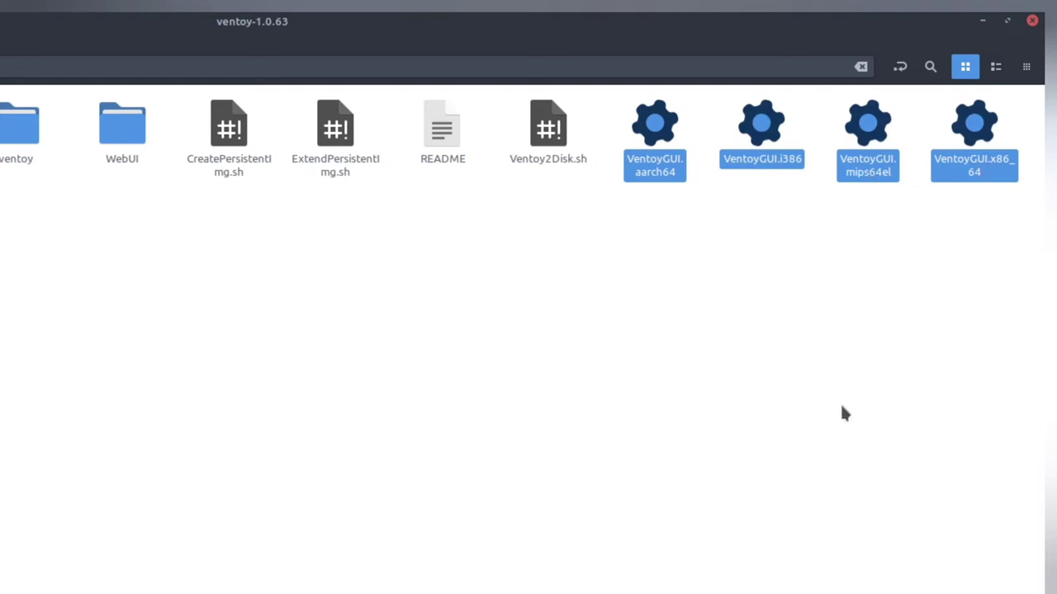
click(654, 199)
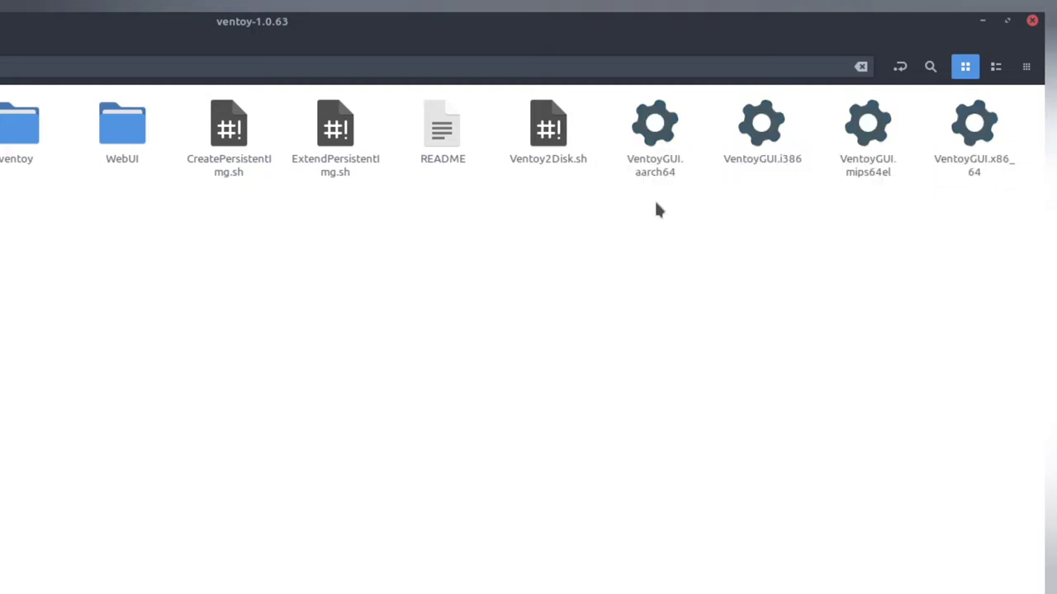
drag(654, 207, 885, 142)
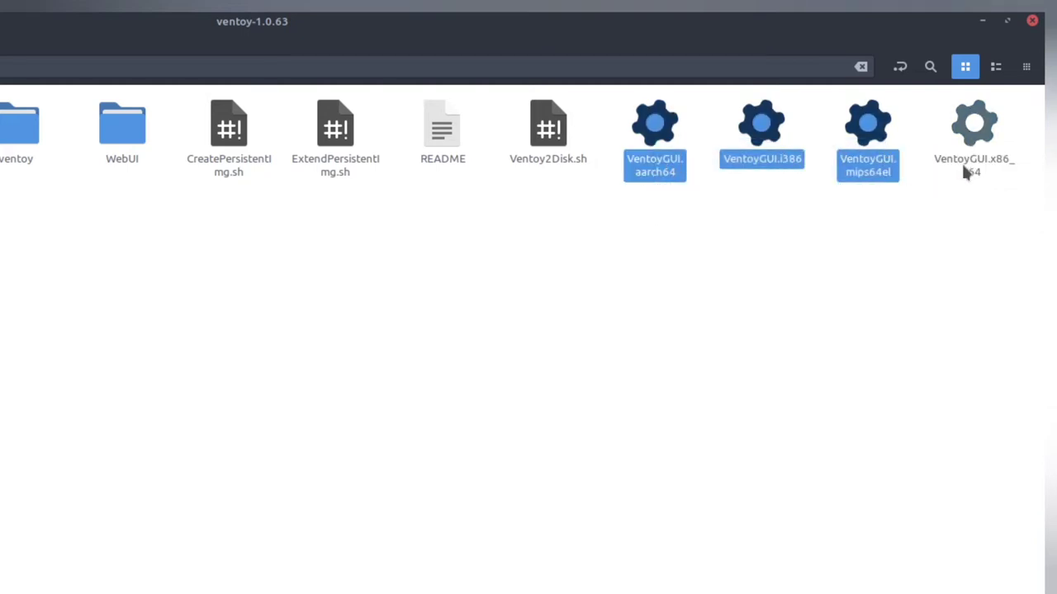
click(963, 164)
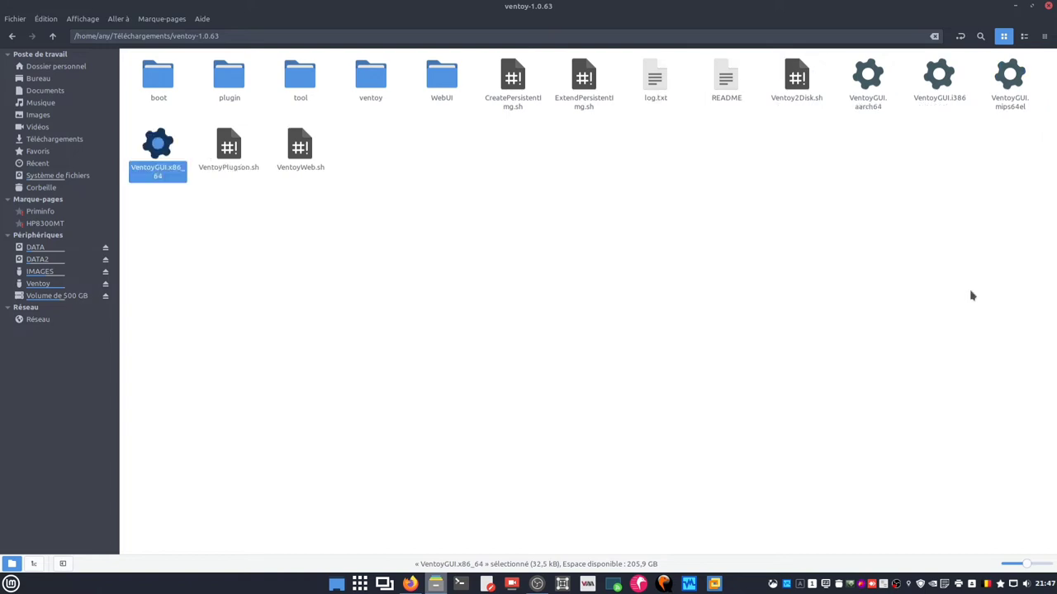
- Open a terminal in the ventoy-1.0.63 folder and list its contents with ls
right_click(522, 237)
click(569, 271)
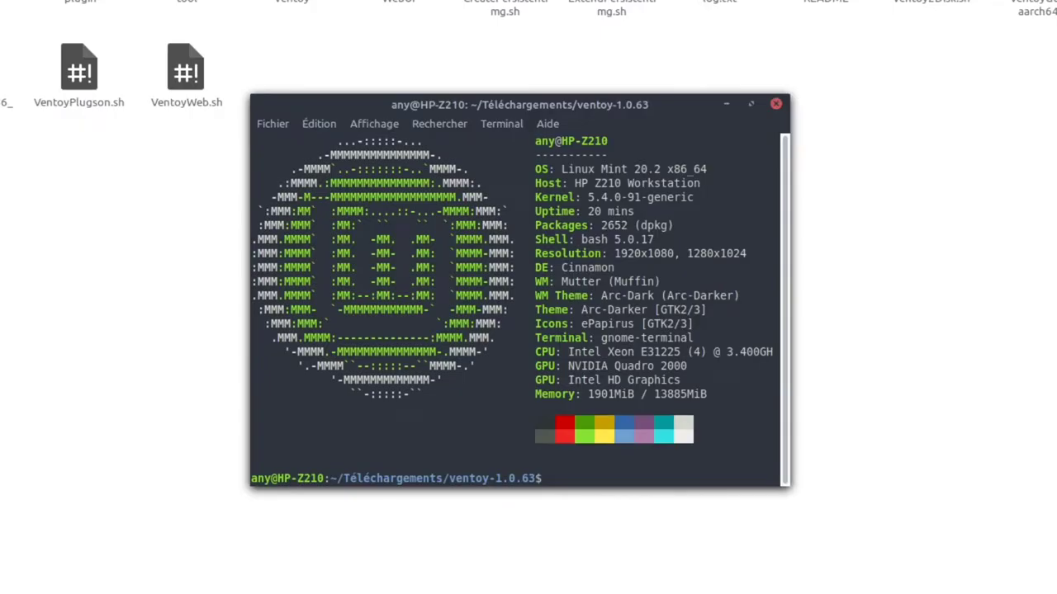
text(ls)
key(Return)
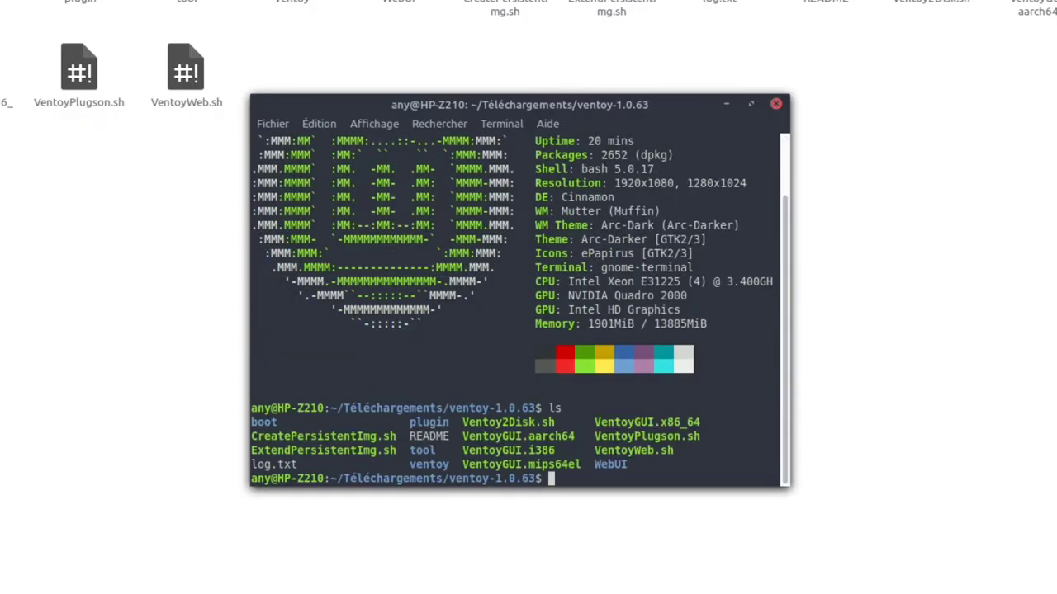
- Launch ./VentoyGUI.x86_64 from the terminal and authenticate as superuser with the account password
text(./Ventoy)
text(GUI.x86_64)
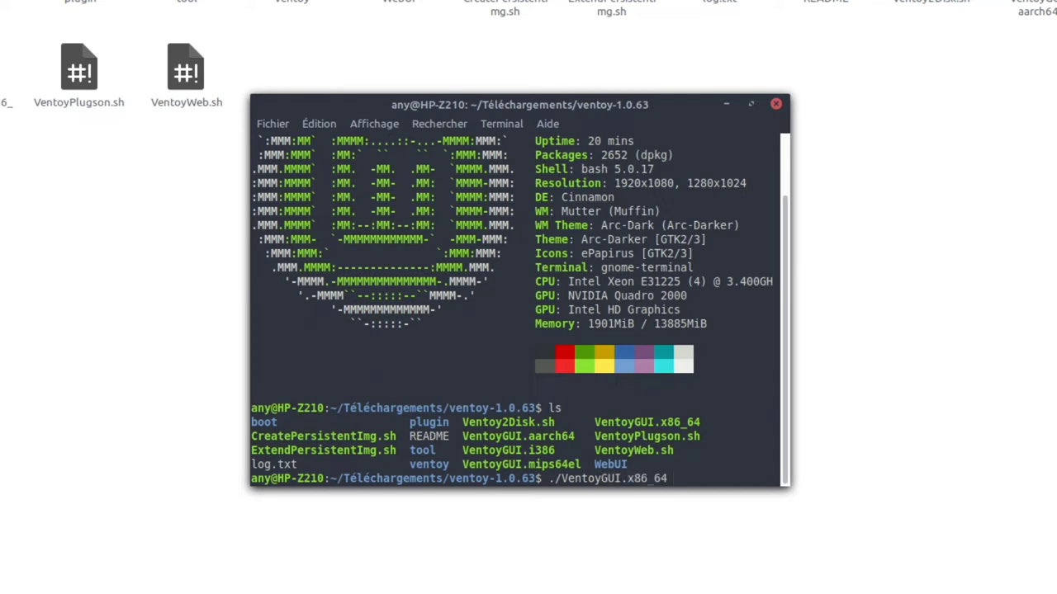
key(Return)
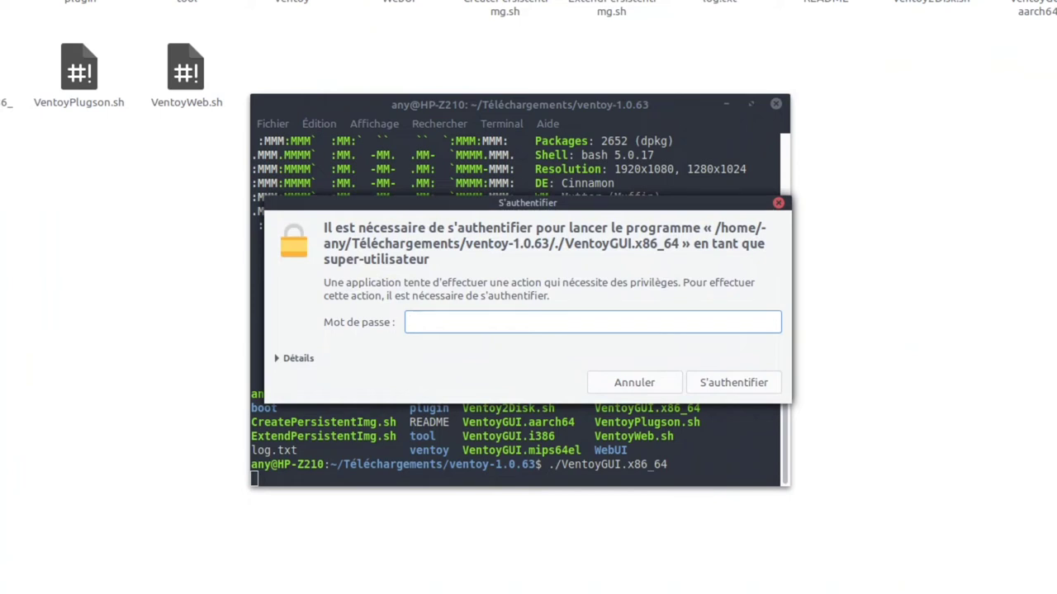
text(********)
key(Return)
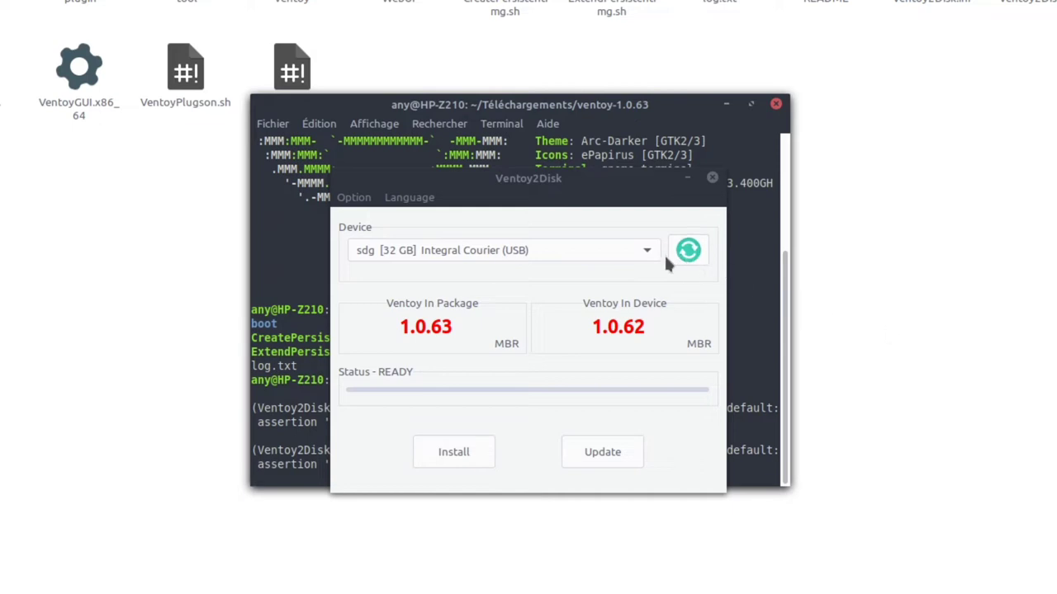
- Choose the sdg [32 GB] Integral Courier (USB) device in Ventoy2Disk and switch the interface language to French
click(639, 251)
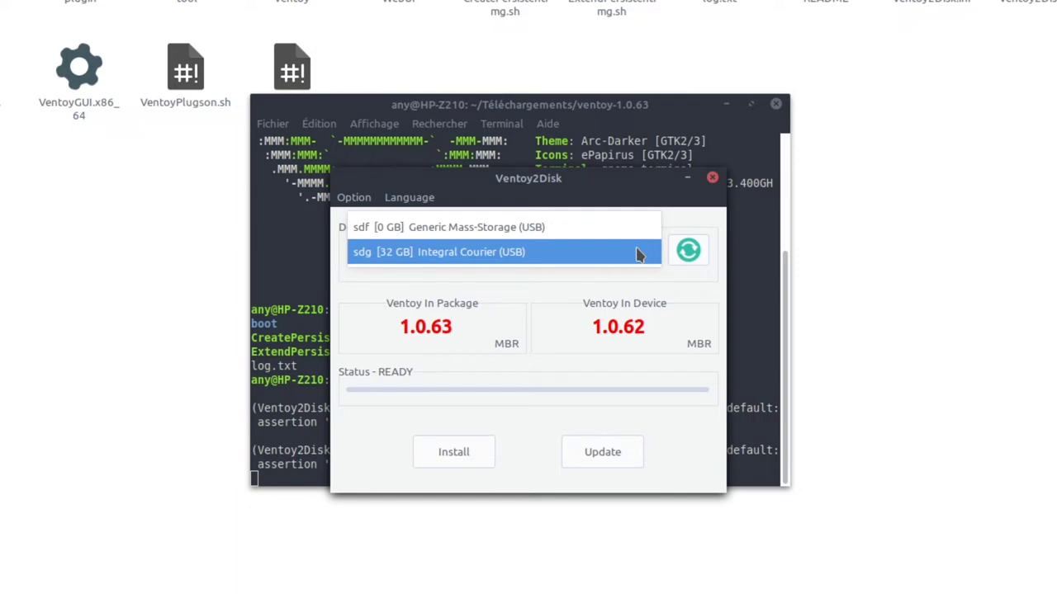
click(638, 252)
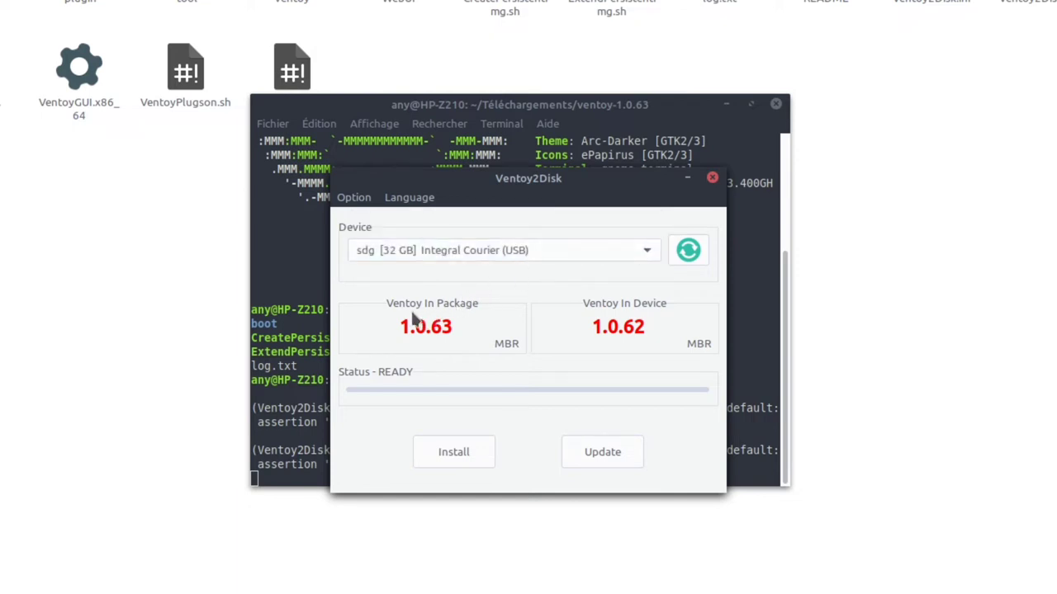
click(410, 199)
click(436, 129)
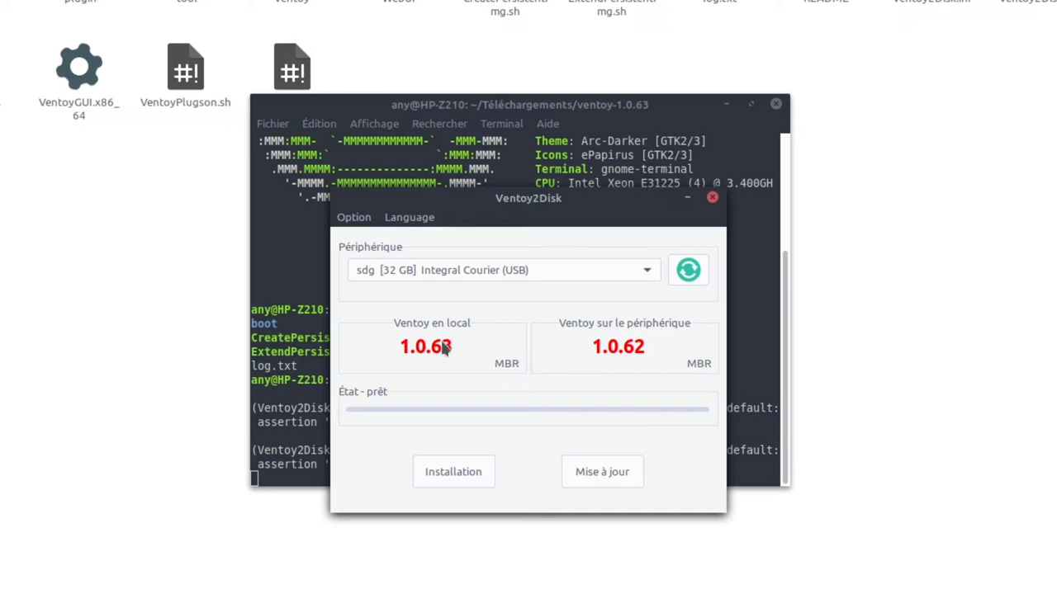
drag(466, 205, 465, 247)
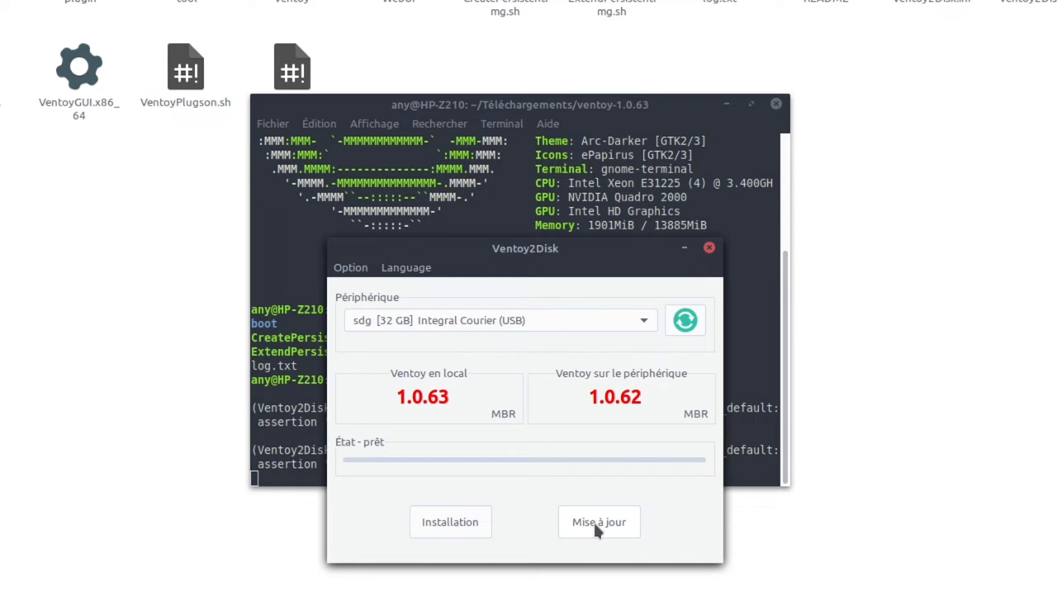
- Read the confirmation prompts for installing and for updating Ventoy on the USB key, cancelling each one
click(432, 525)
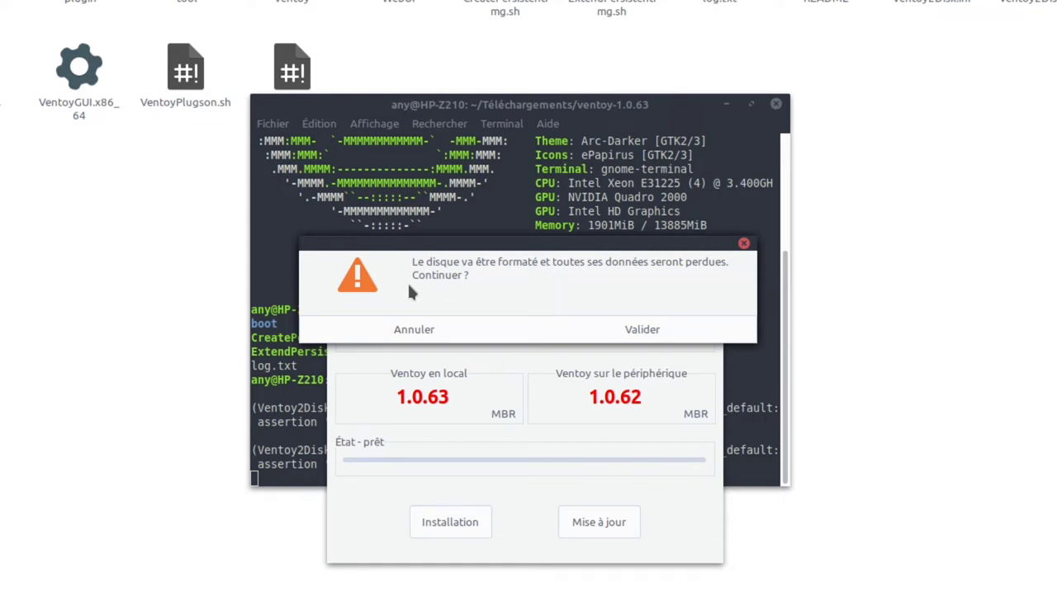
click(402, 328)
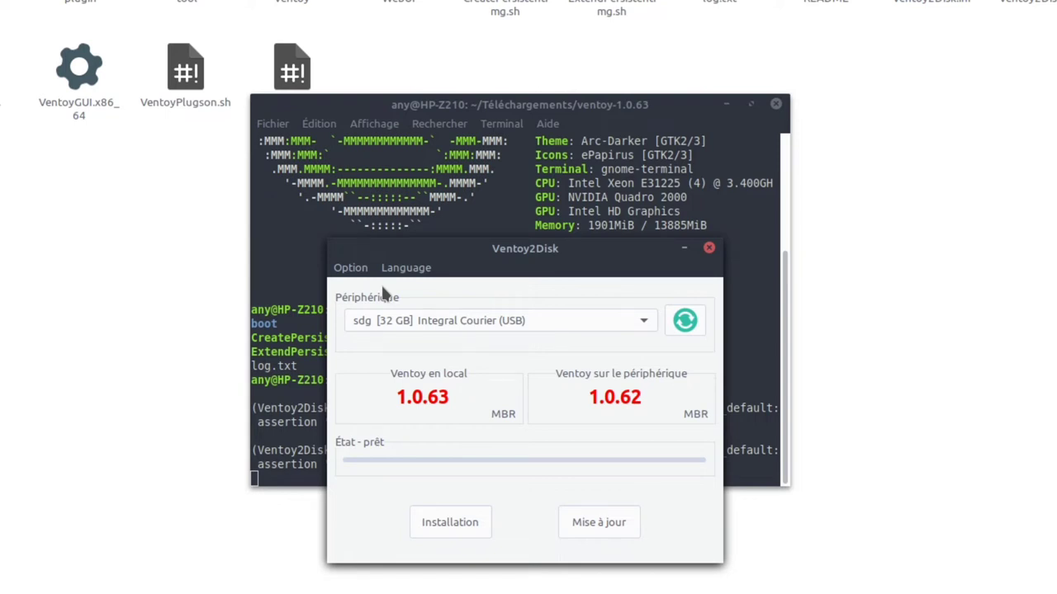
click(623, 528)
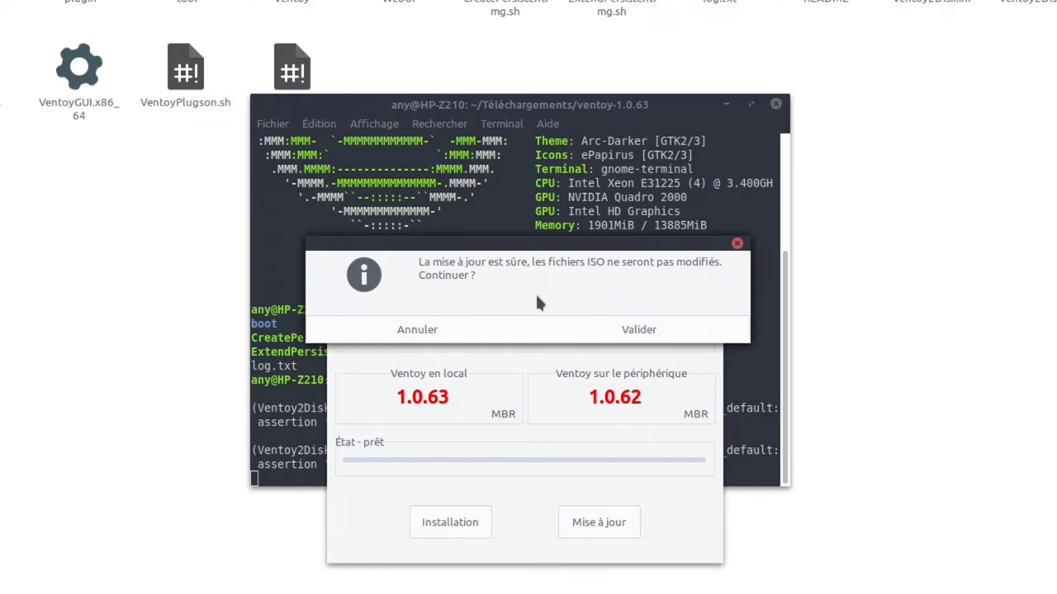
click(440, 328)
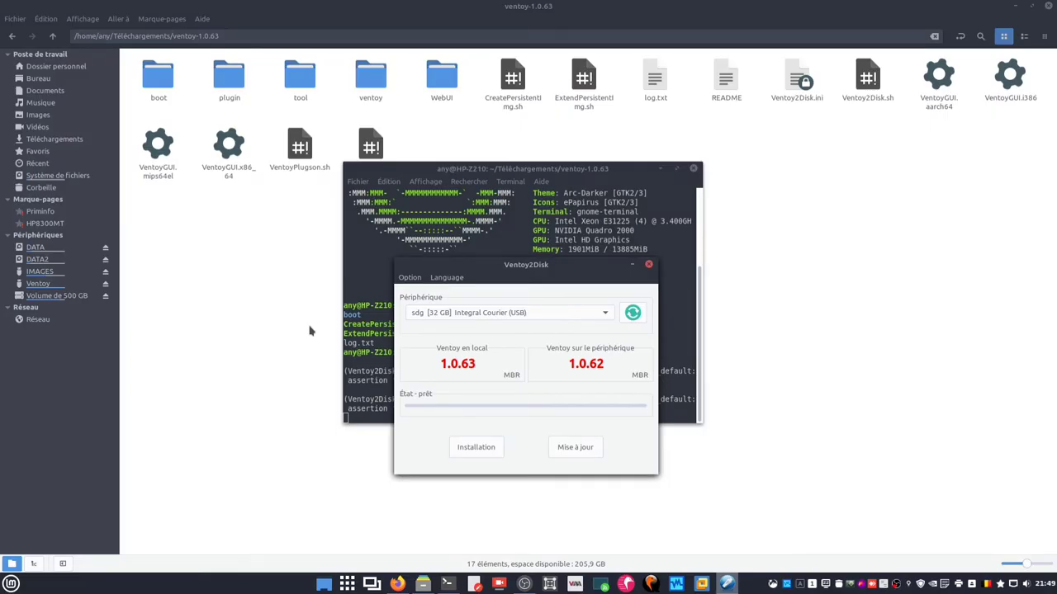
- Switch to the file manager and examine the folders and ISO files stored on the key's Ventoy partition
click(38, 283)
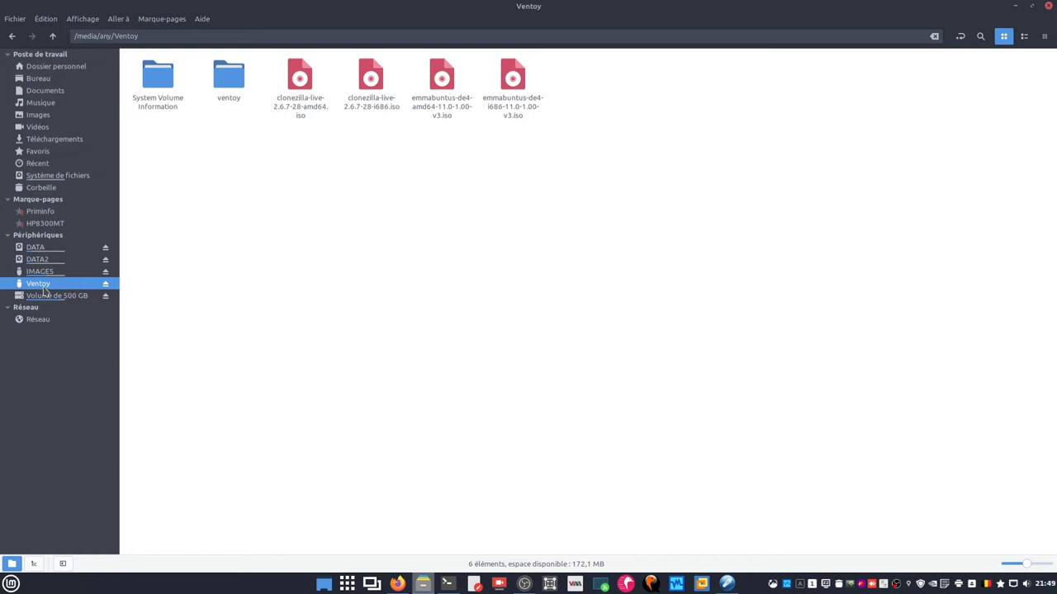
drag(291, 154, 533, 87)
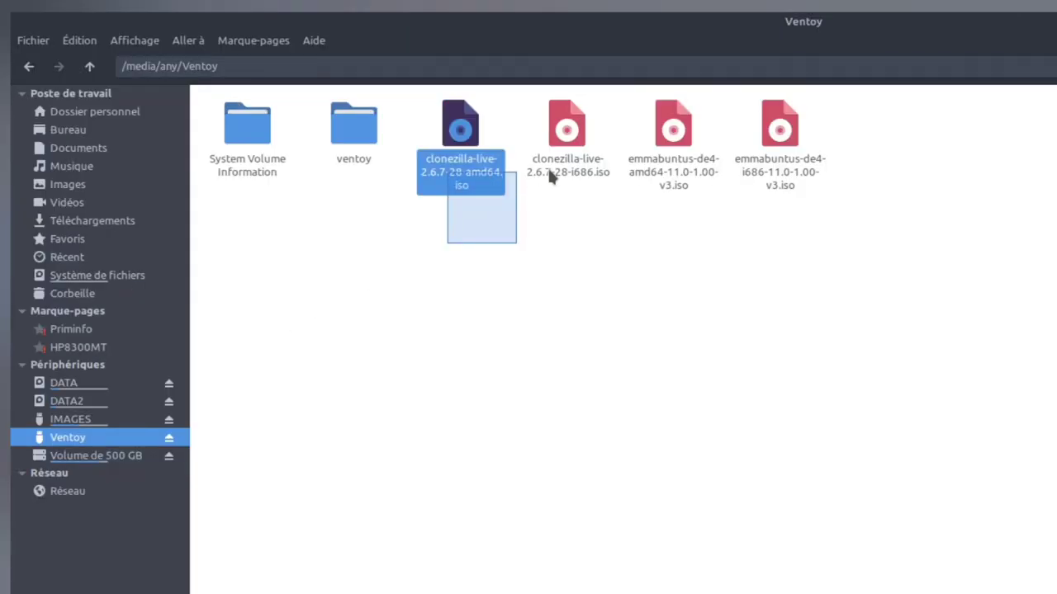
drag(809, 142, 809, 142)
click(452, 280)
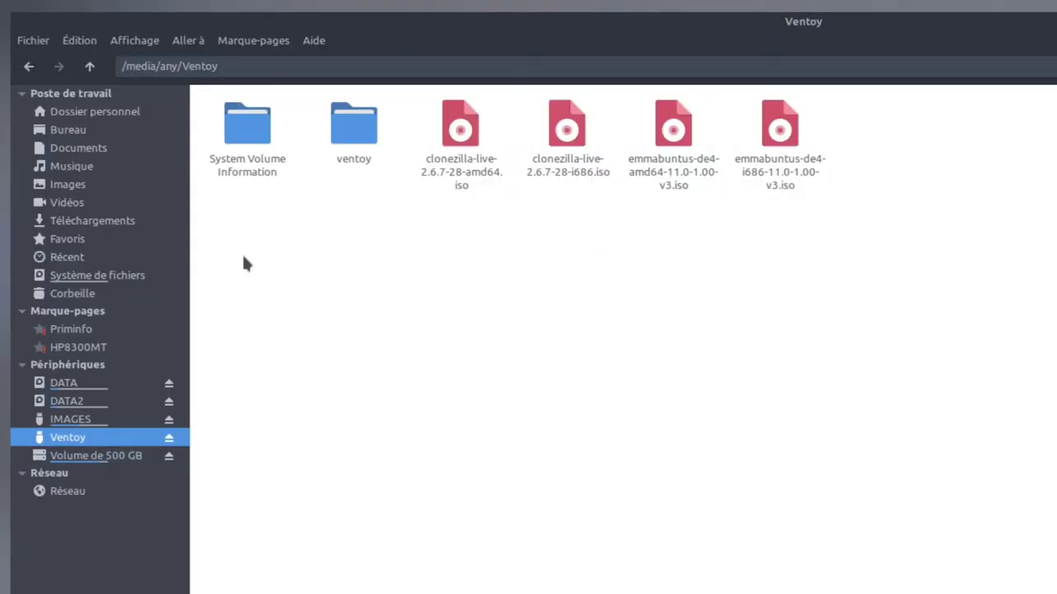
drag(240, 257, 936, 116)
click(583, 295)
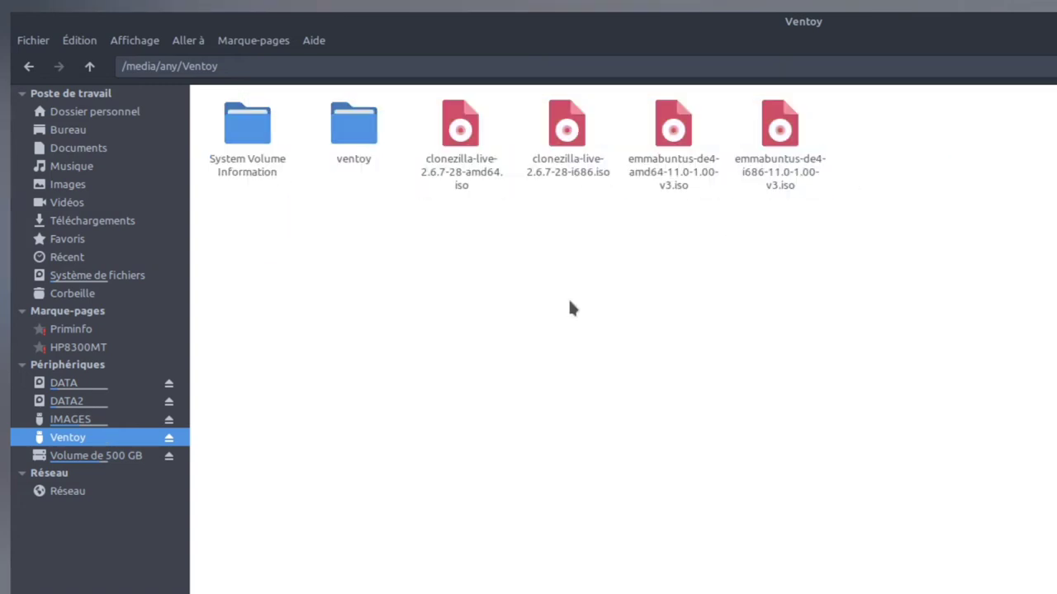
- Examine the image folders and script files stored on the key's IMAGES partition
click(80, 419)
drag(242, 248, 903, 101)
click(626, 370)
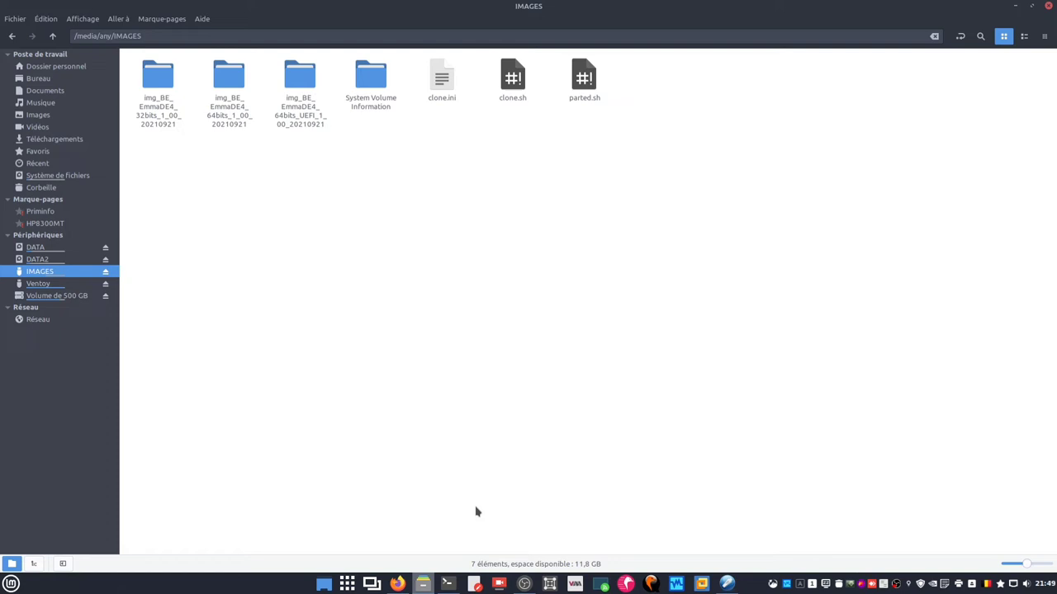
- Return to Ventoy2Disk, update Ventoy on the 32 GB Integral Courier key to 1.0.63, and close the tool
click(725, 584)
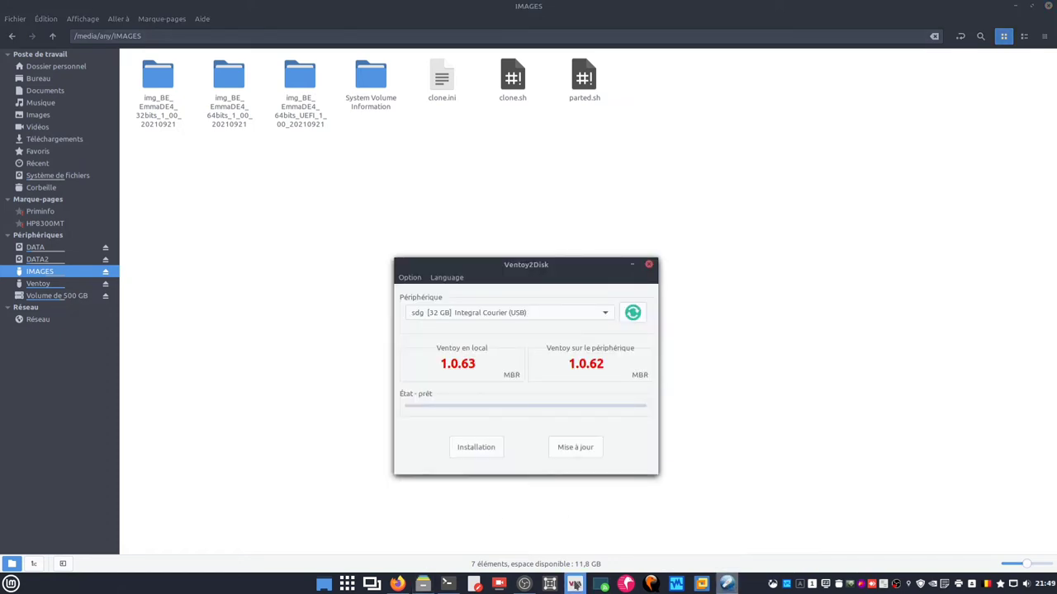
click(566, 450)
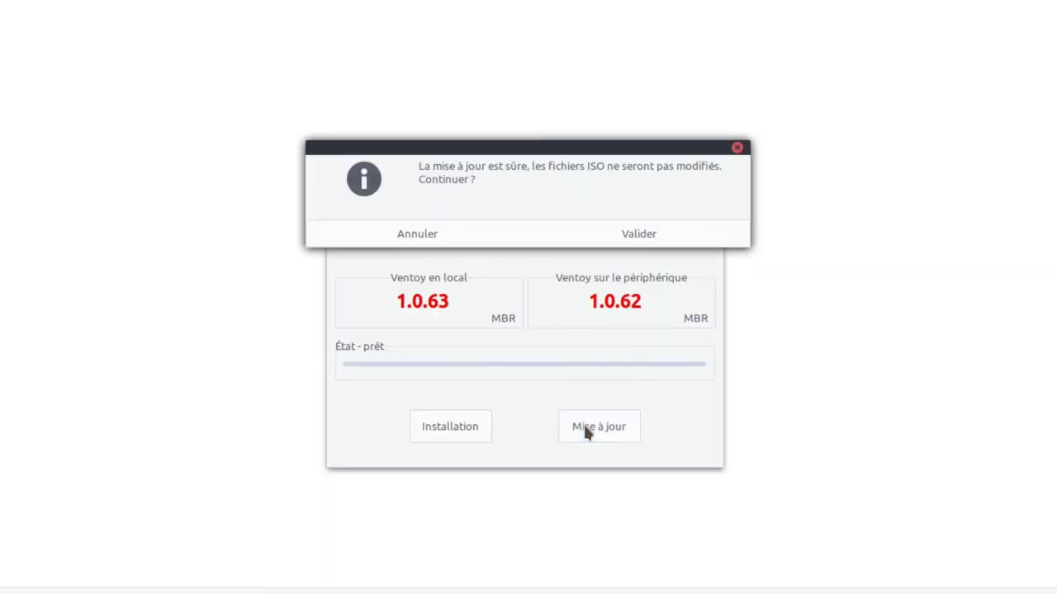
click(598, 322)
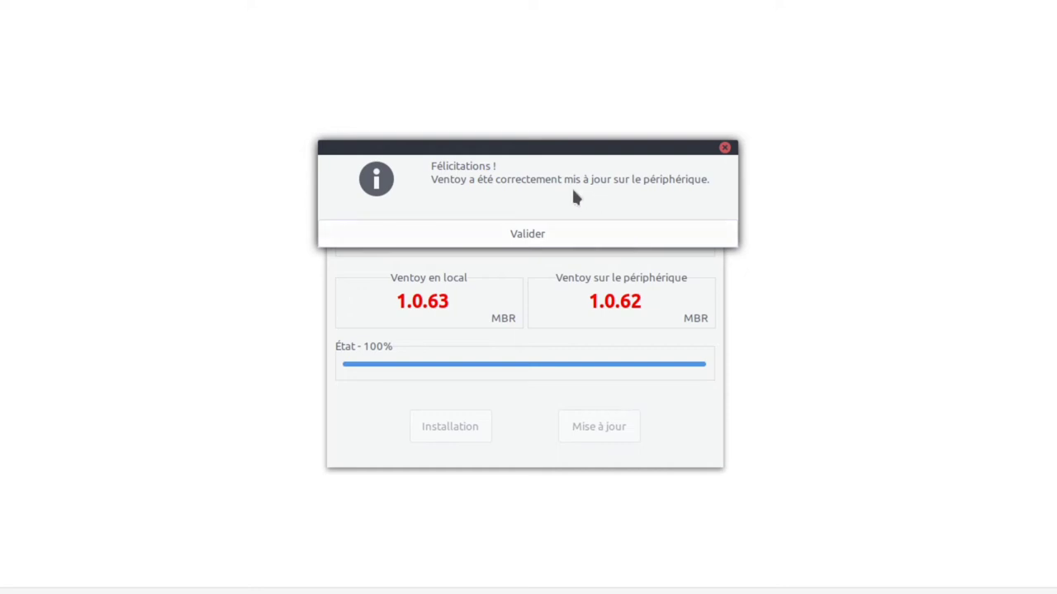
click(590, 240)
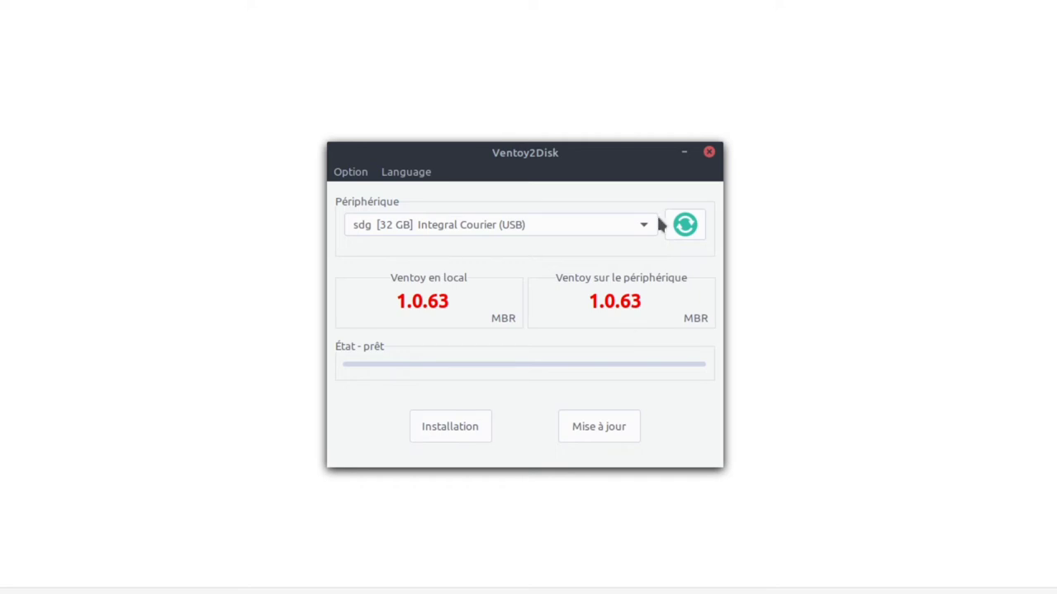
click(709, 154)
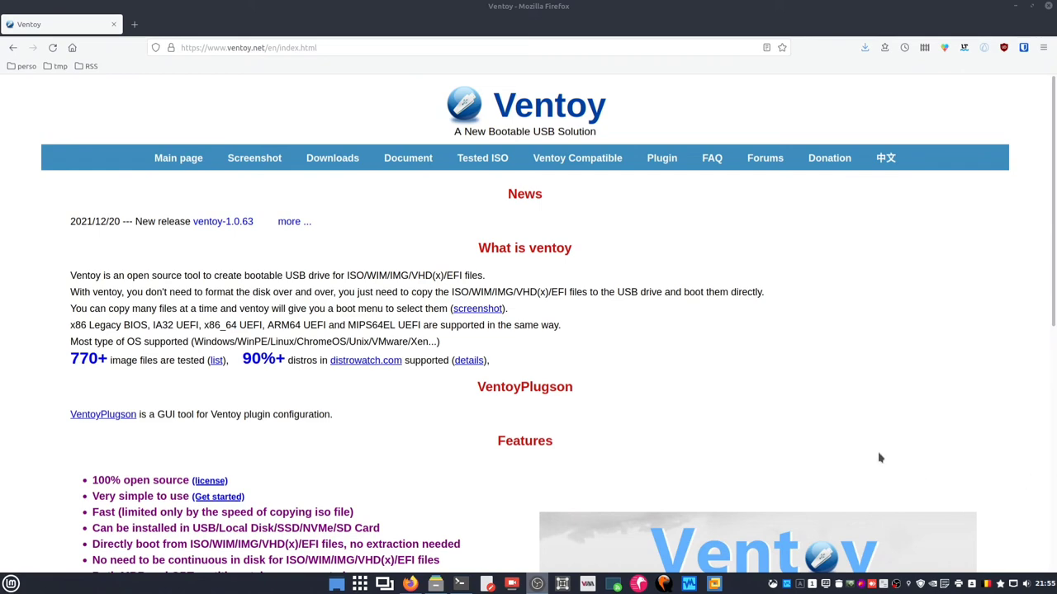
- Go to the Ventoy website's downloads page in Firefox and open the GitHub releases link in a new tab
click(343, 165)
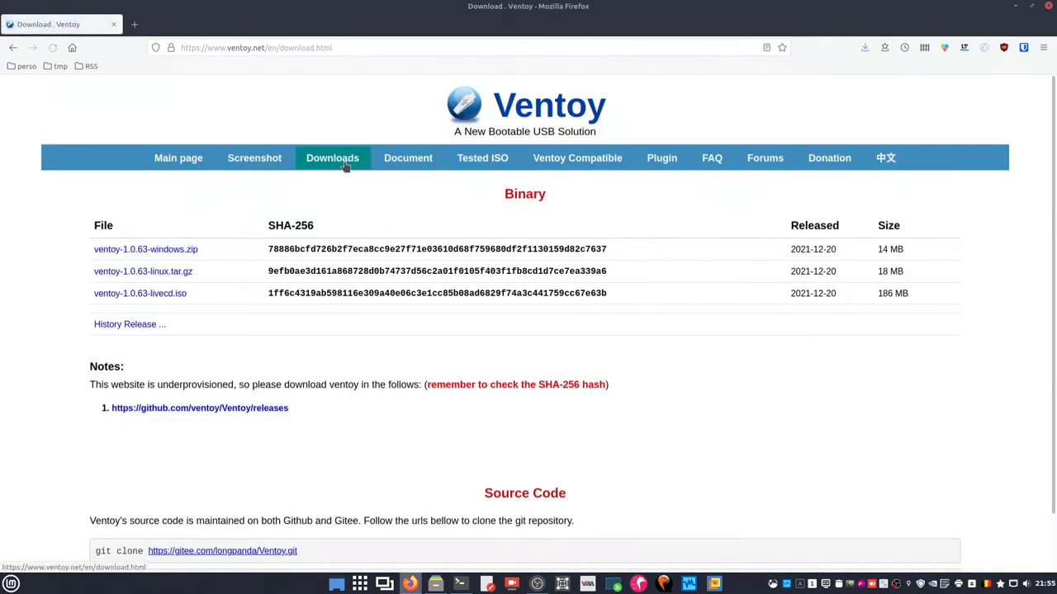
click(236, 411)
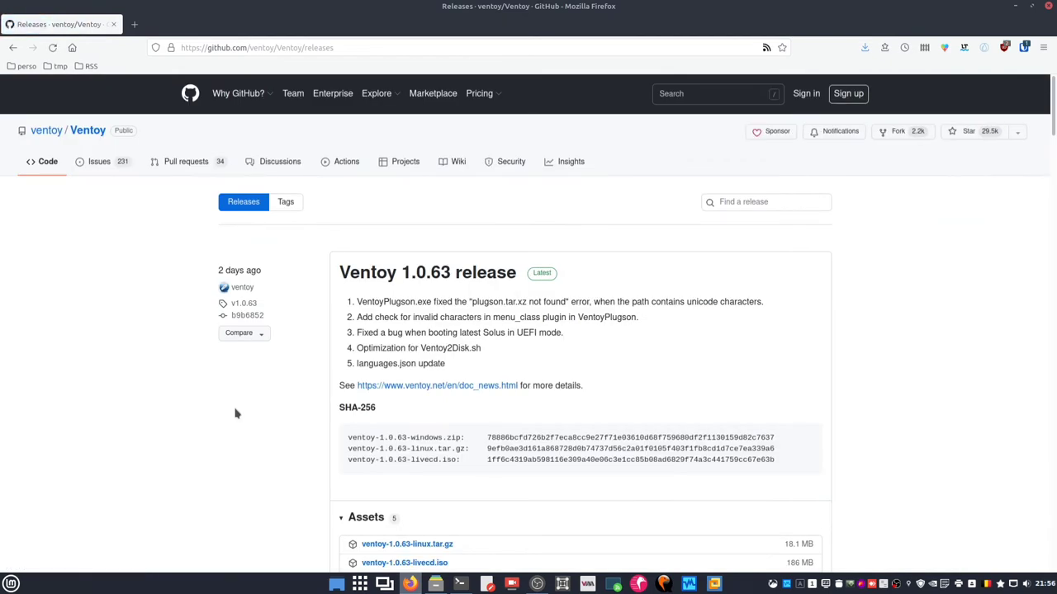
click(13, 47)
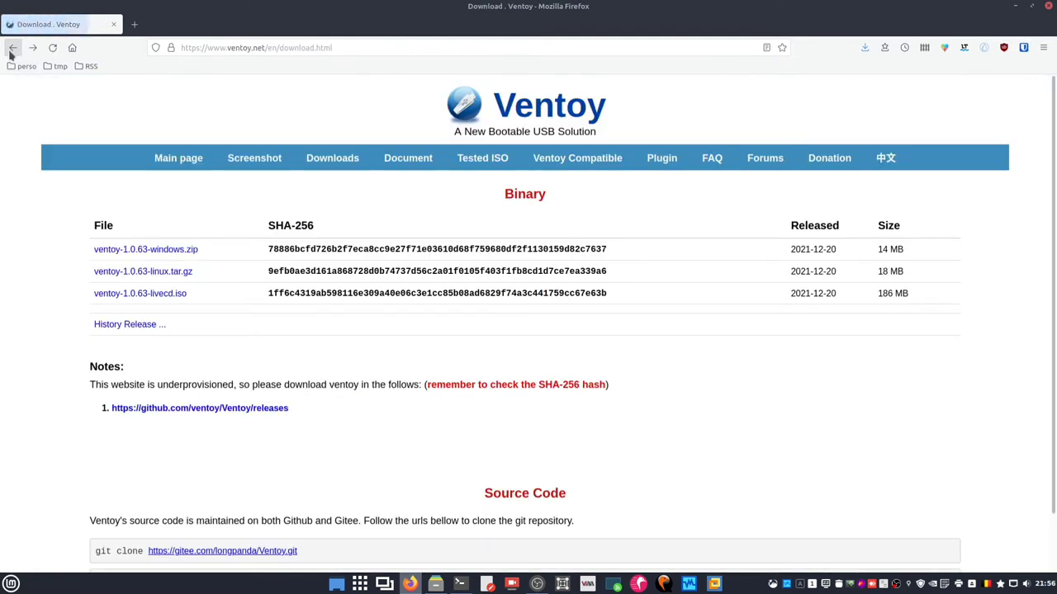
click(153, 274)
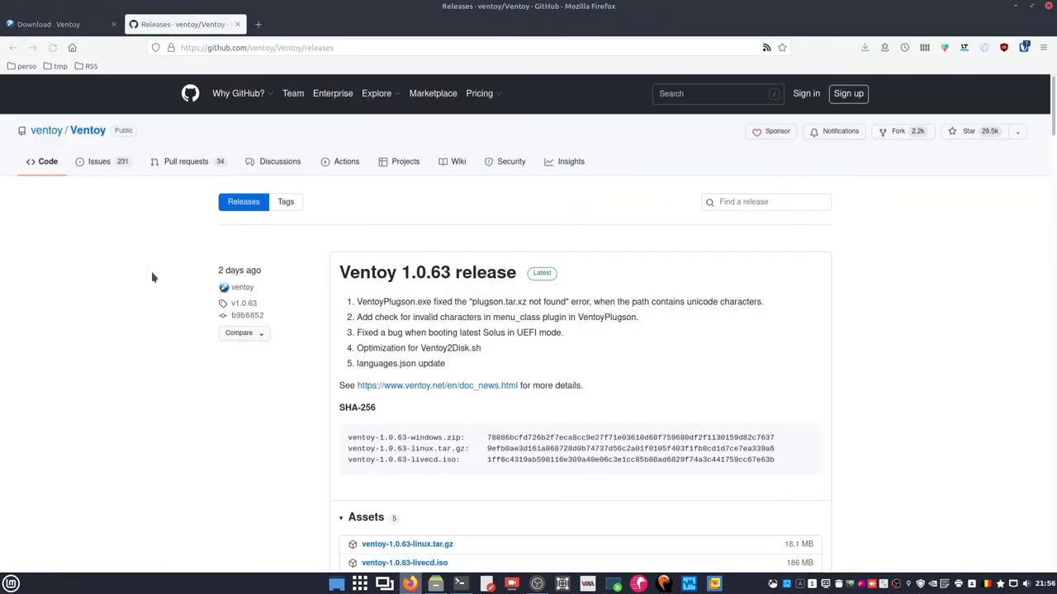
- Find the Ventoy 1.0.62 release in the GitHub release list and open its page
scroll(132, 319, down, 4)
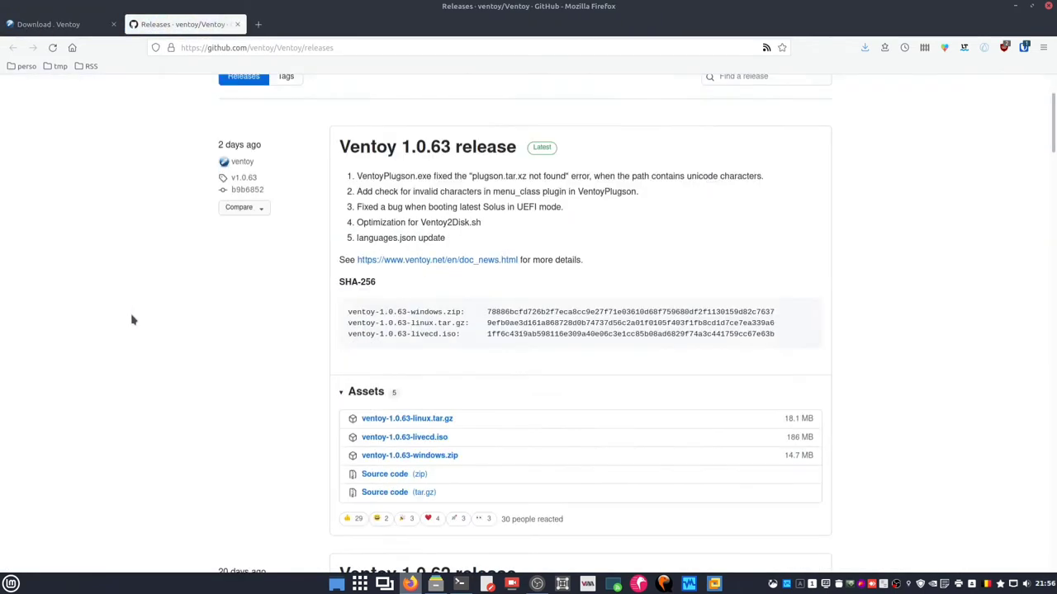
scroll(132, 319, up, 1)
scroll(336, 413, down, 5)
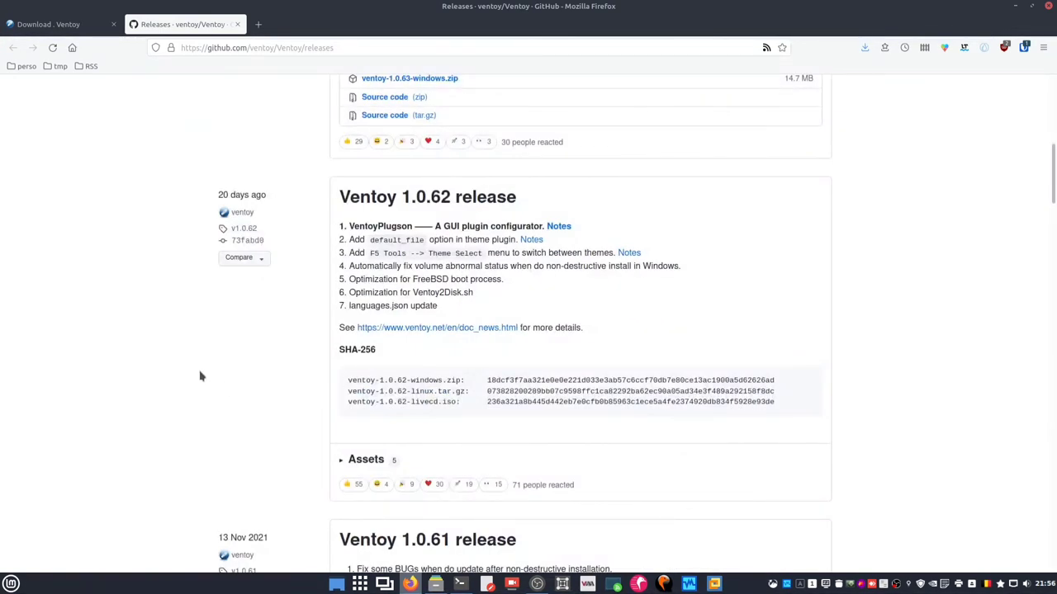
click(414, 202)
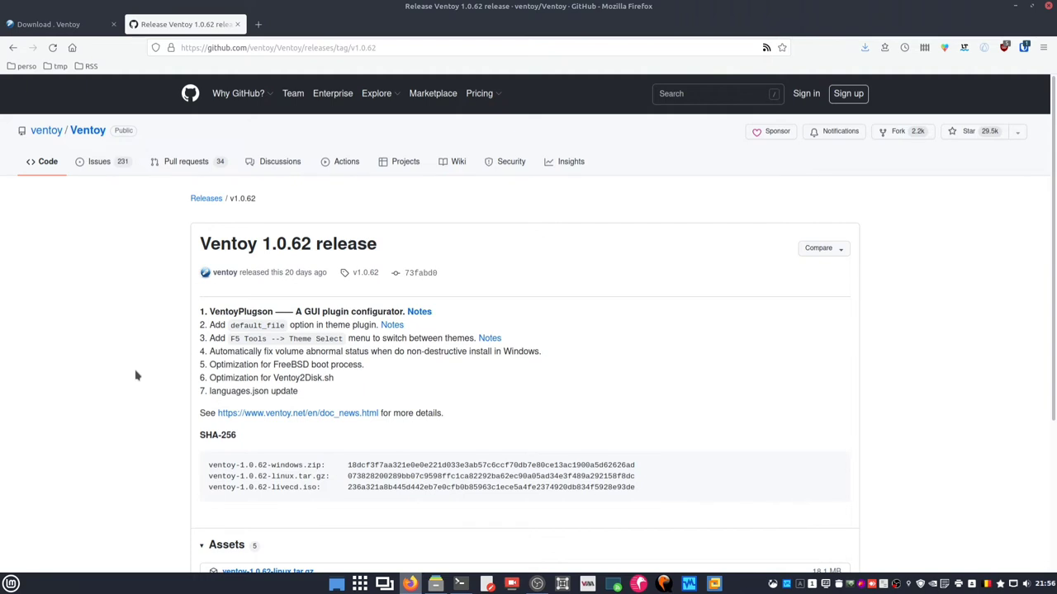
- Open the linked Ventoy News page in a new tab, review the 1.0.62 release notes, and close that tab
right_click(318, 419)
click(363, 229)
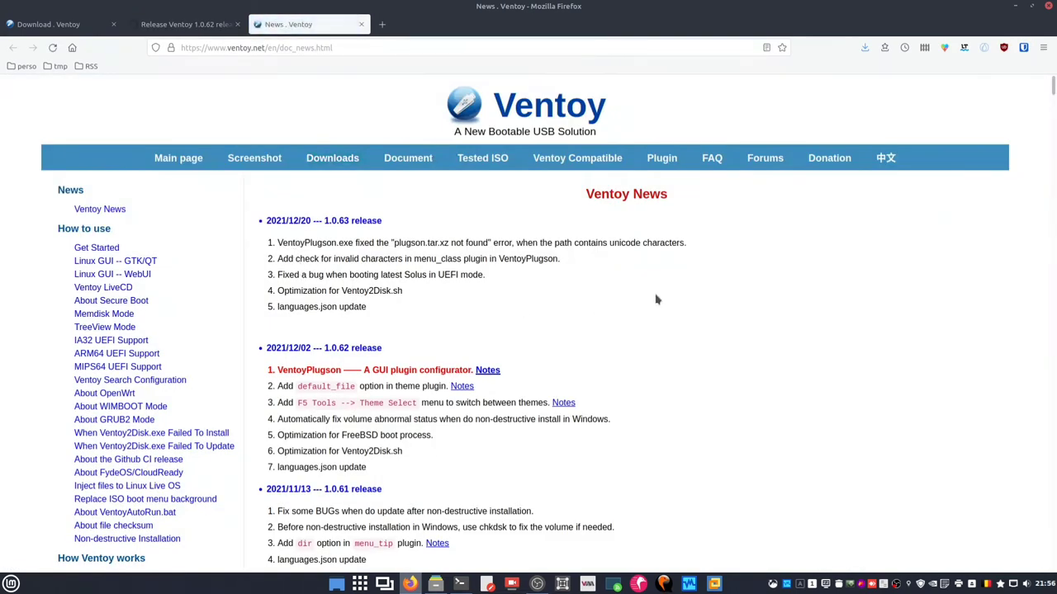
scroll(372, 220, down, 3)
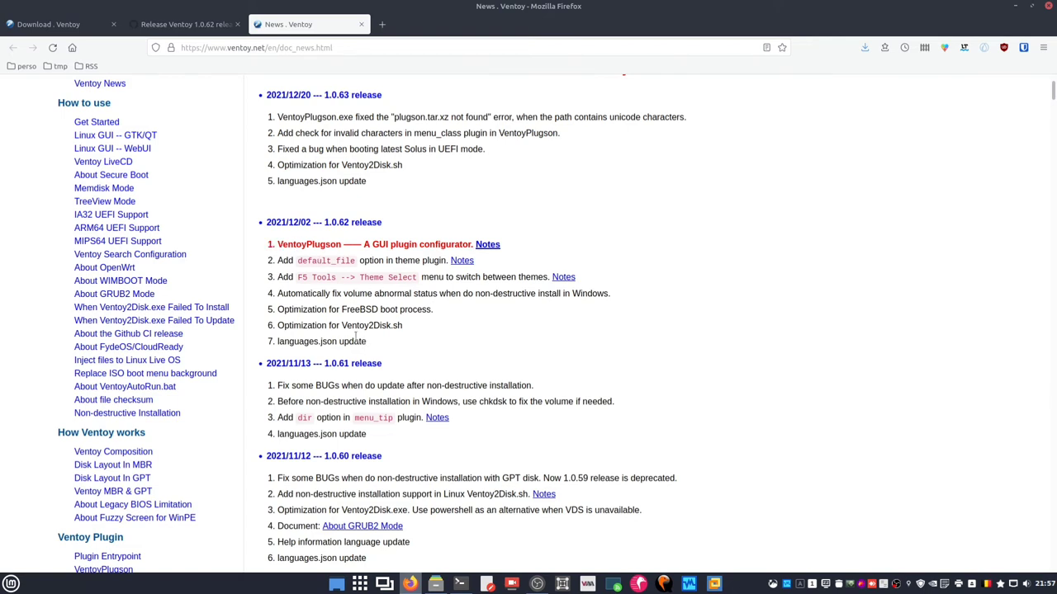
drag(357, 336, 277, 247)
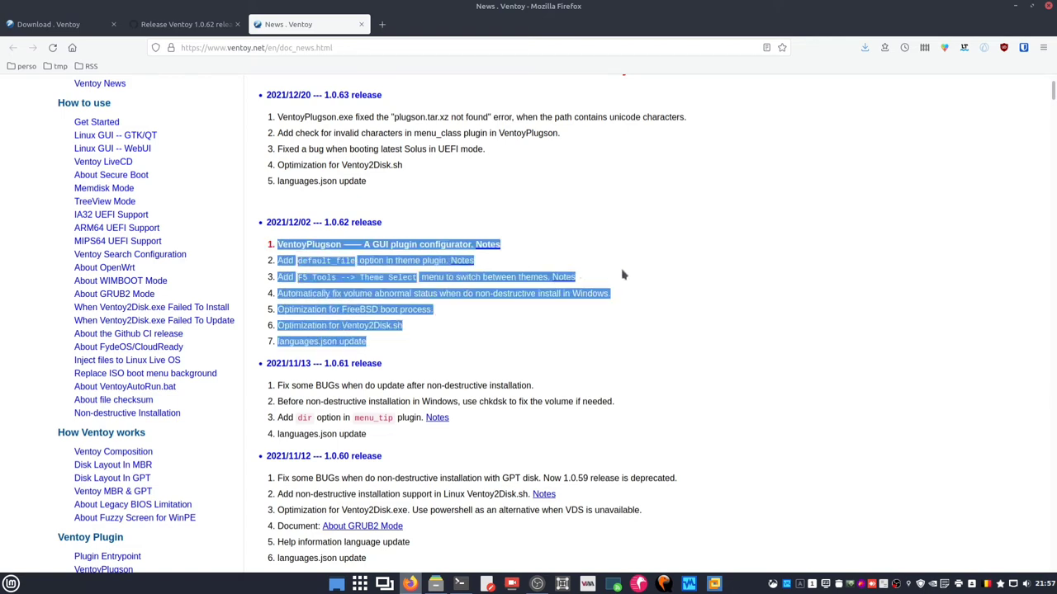
click(671, 303)
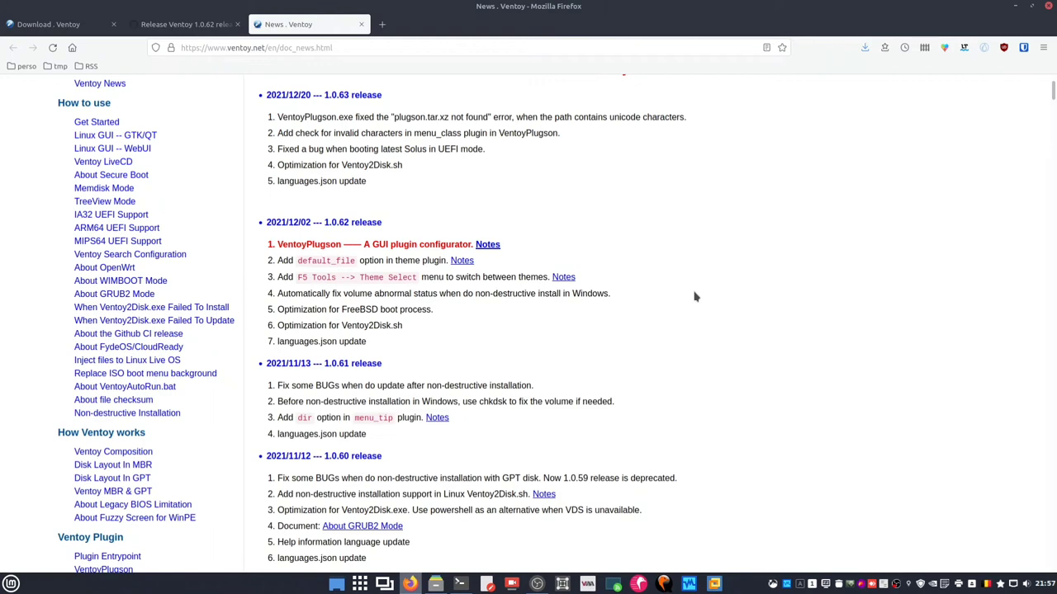
click(361, 24)
- Download ventoy-1.0.62-linux.tar.gz from the release assets and save it in Téléchargements
scroll(410, 427, down, 5)
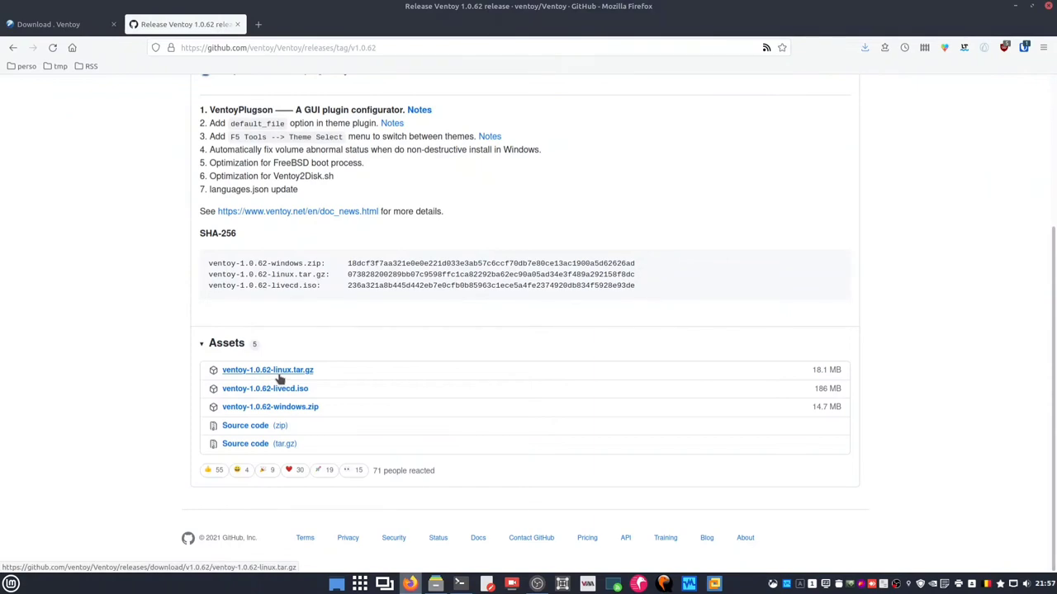
click(285, 376)
click(313, 298)
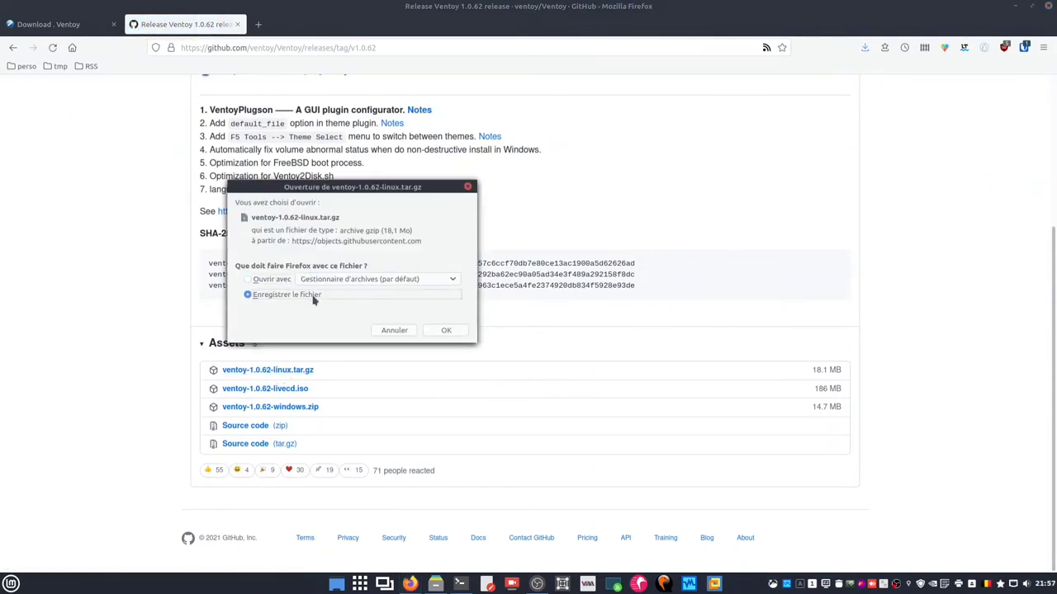
click(446, 331)
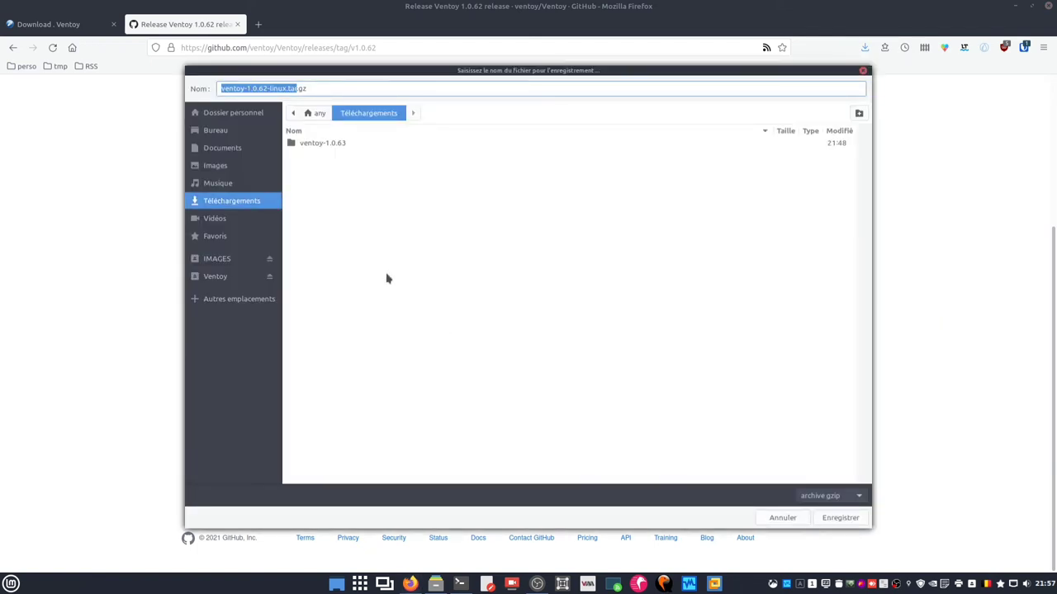
click(862, 517)
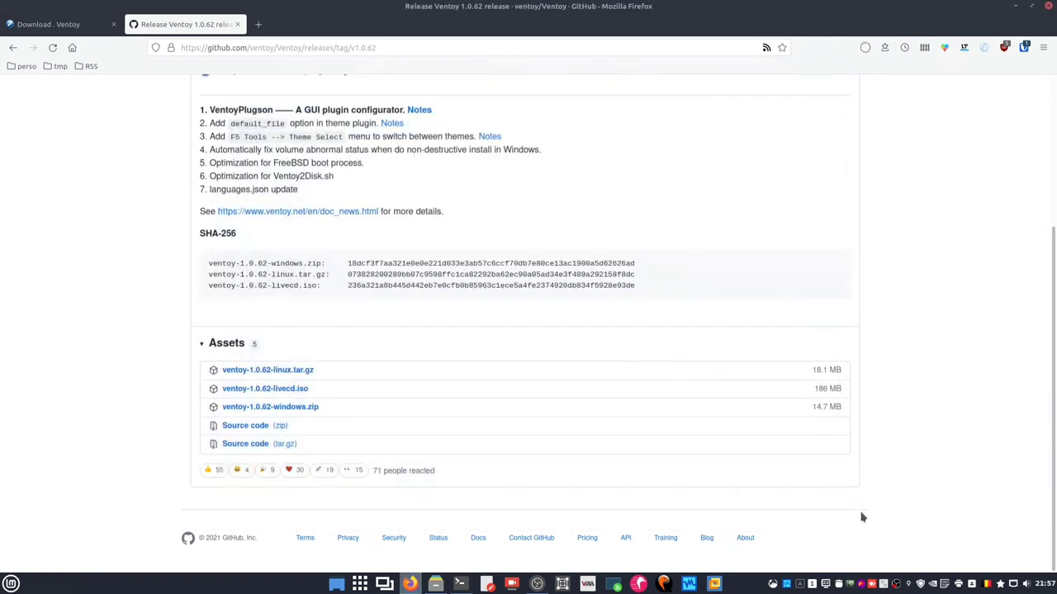
- Switch to the file manager and mount the USB key's Ventoy and IMAGES partitions by opening each one
click(435, 584)
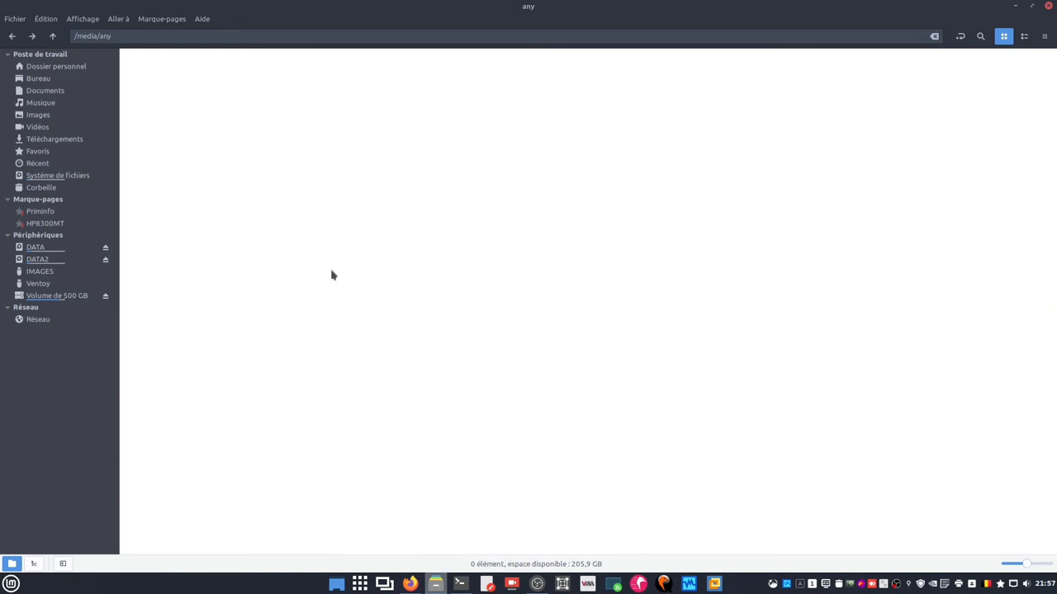
click(51, 286)
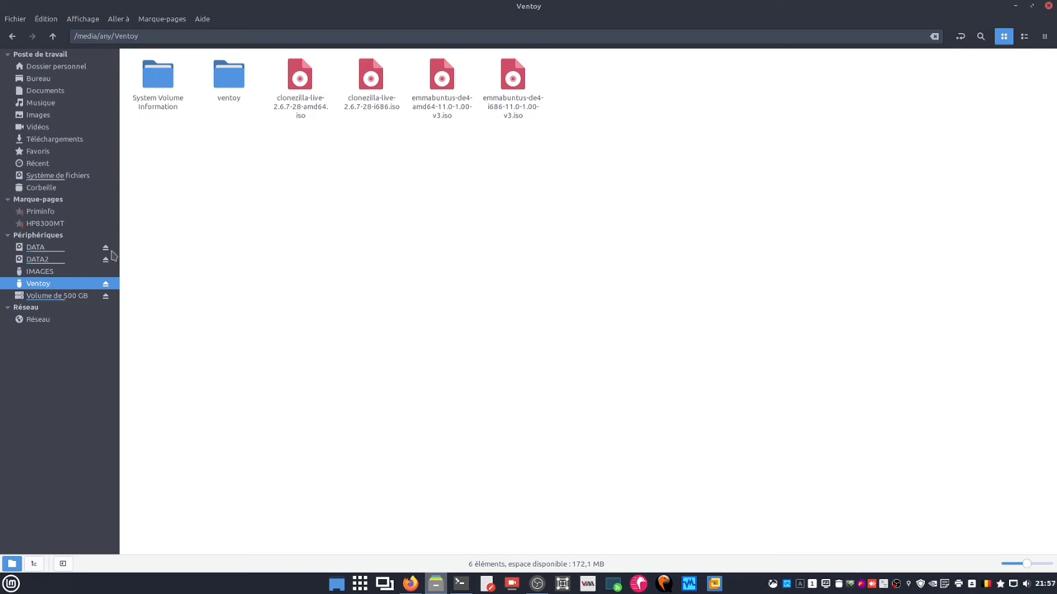
click(73, 276)
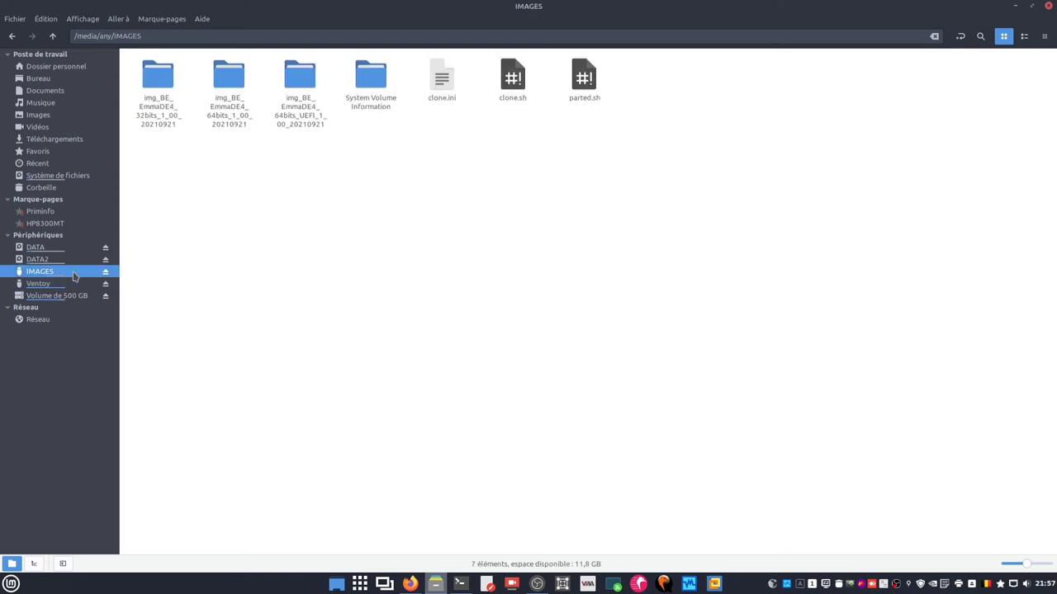
- Extract ventoy-1.0.62-linux.tar.gz in place inside the Téléchargements folder
click(69, 140)
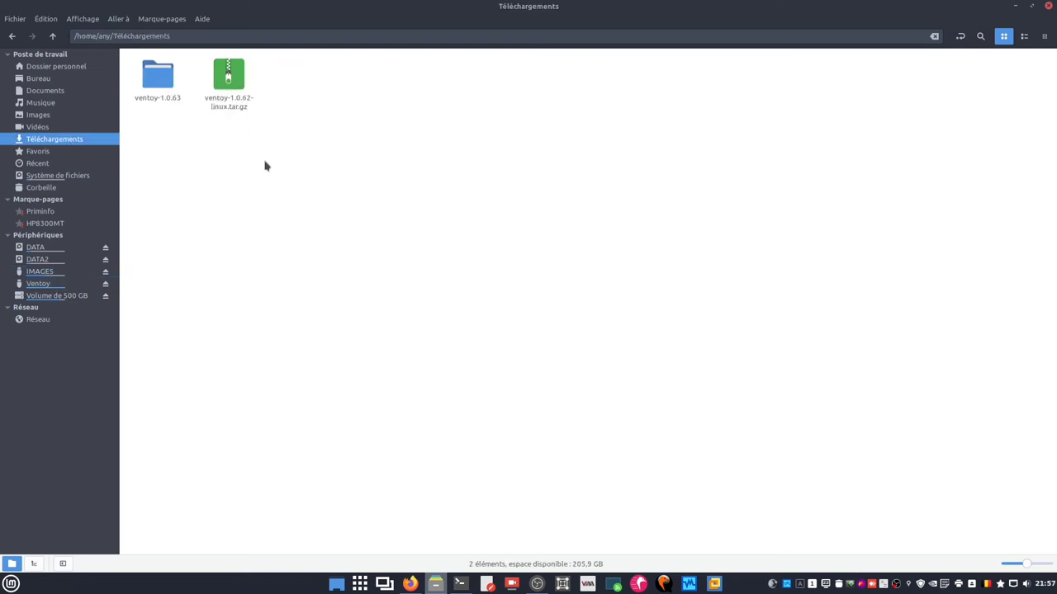
right_click(234, 80)
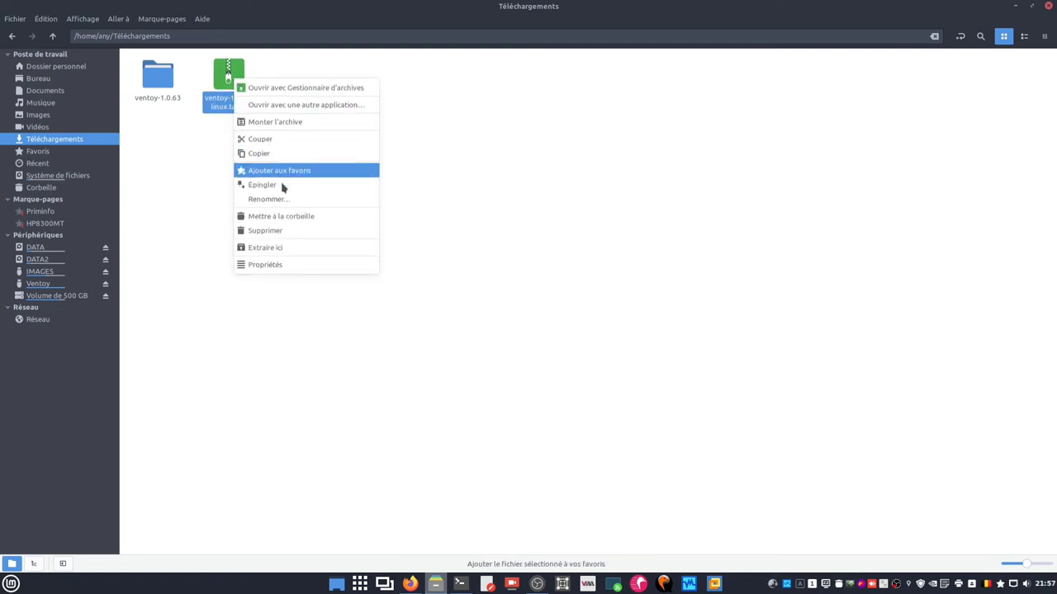
click(298, 247)
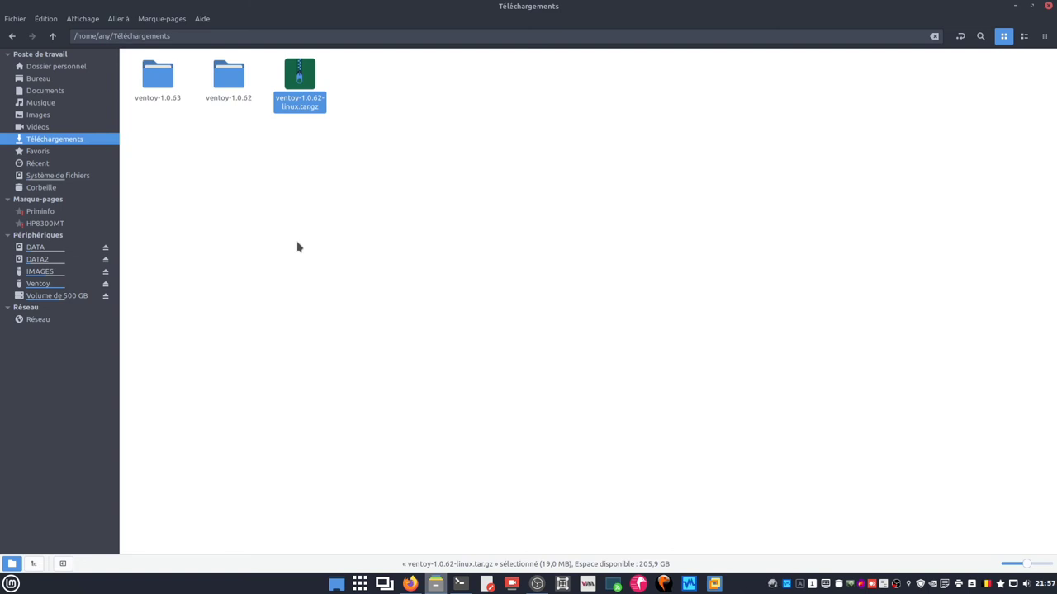
- Move ventoy-1.0.62-linux.tar.gz to the trash and open the extracted ventoy-1.0.62 folder
right_click(300, 88)
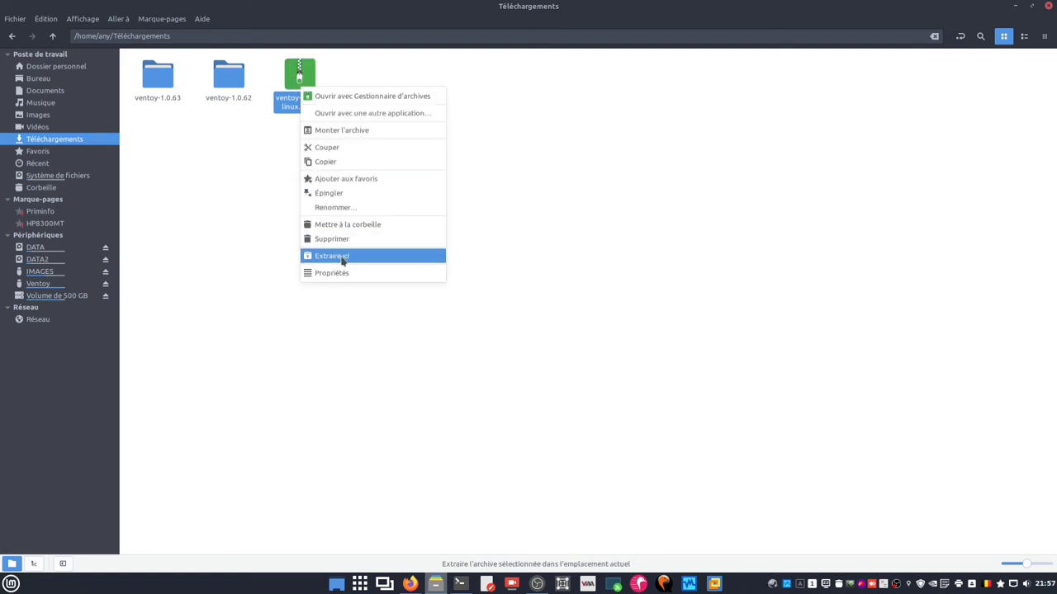
click(344, 224)
double_click(227, 76)
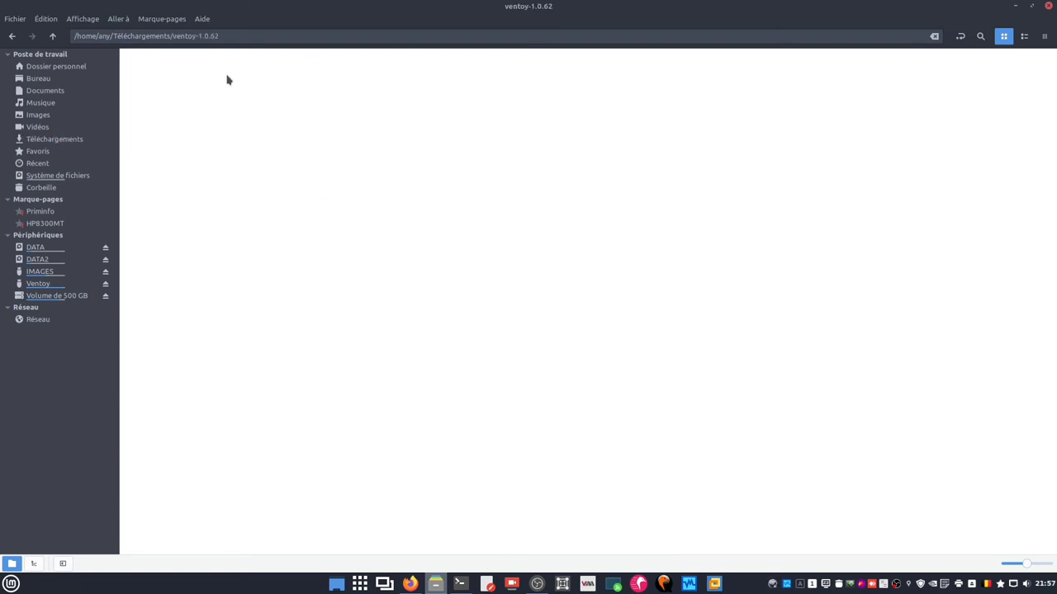
- Open a terminal in the ventoy-1.0.62 folder and list its files with ls
right_click(453, 319)
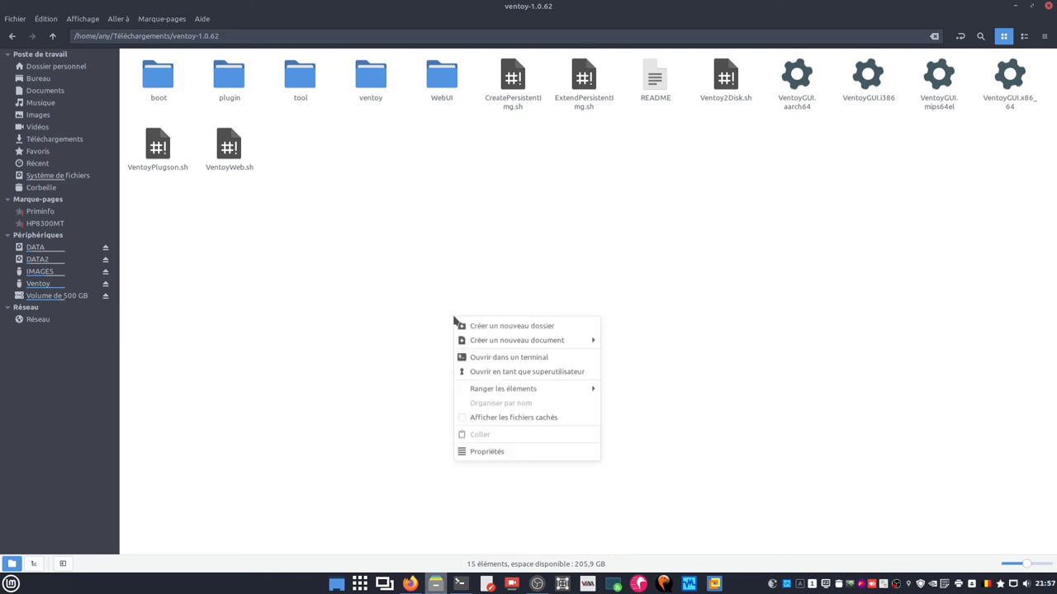
click(485, 359)
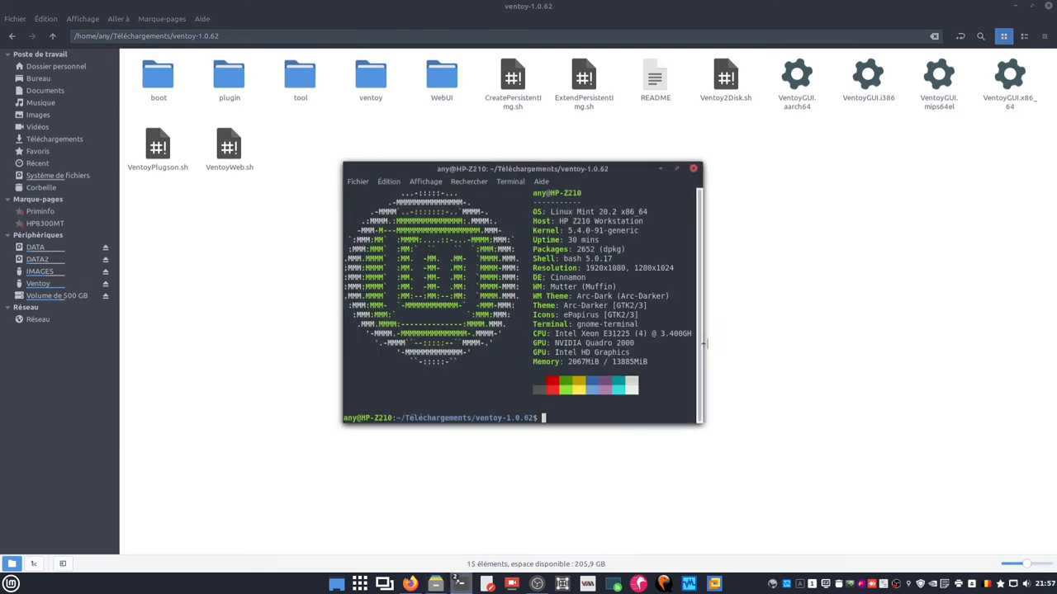
text(ls)
key(Return)
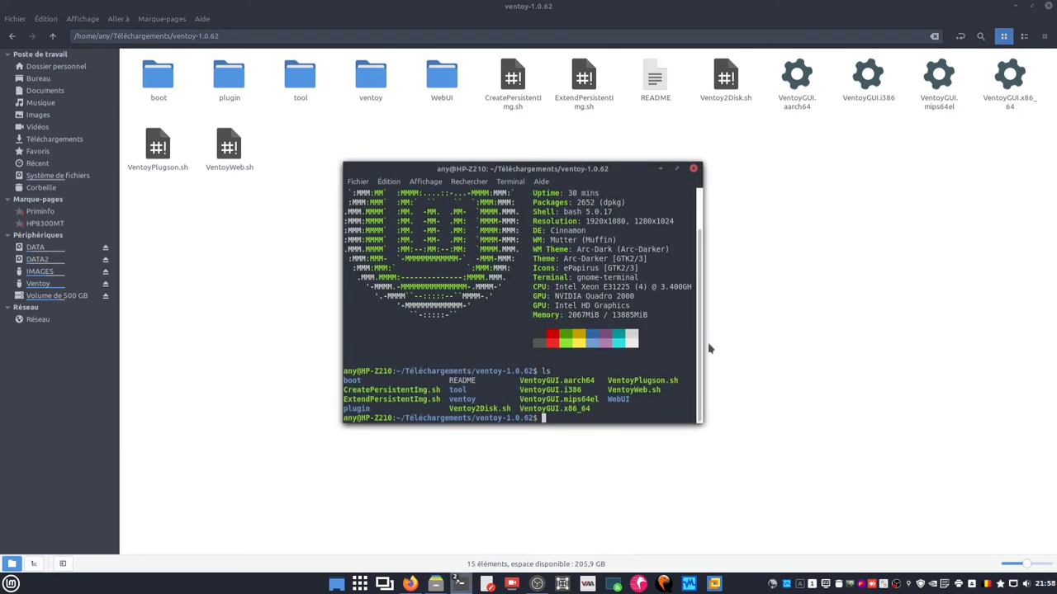
- Launch ./VentoyGUI.x86_64 from the terminal and authenticate as superuser with the account password
text(./V)
key(Tab)
text(G)
key(Tab)
text(x)
key(Tab)
key(Return)
text(•)
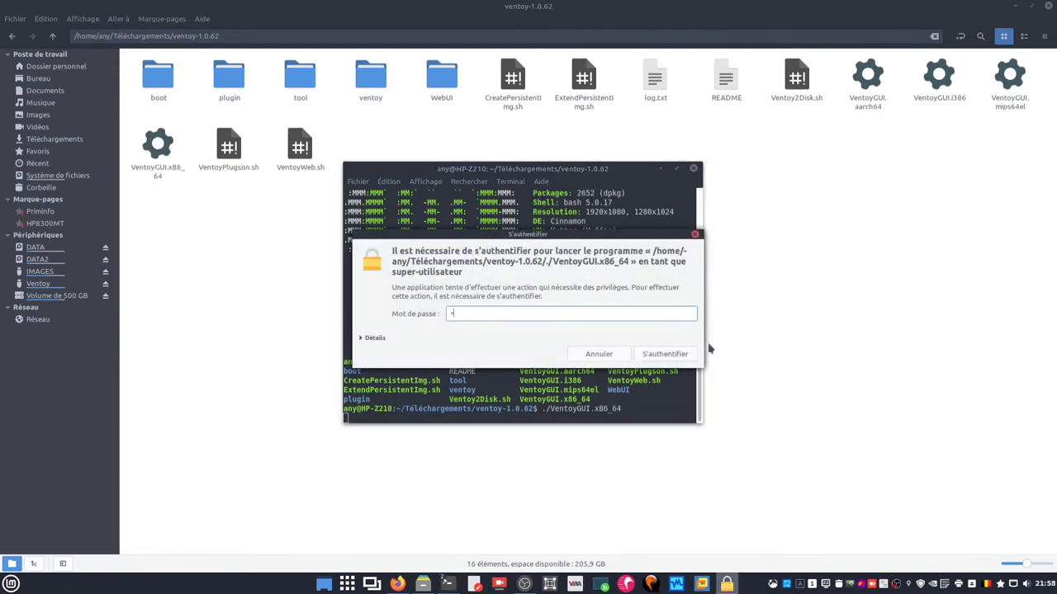
text(•••)
key(Return)
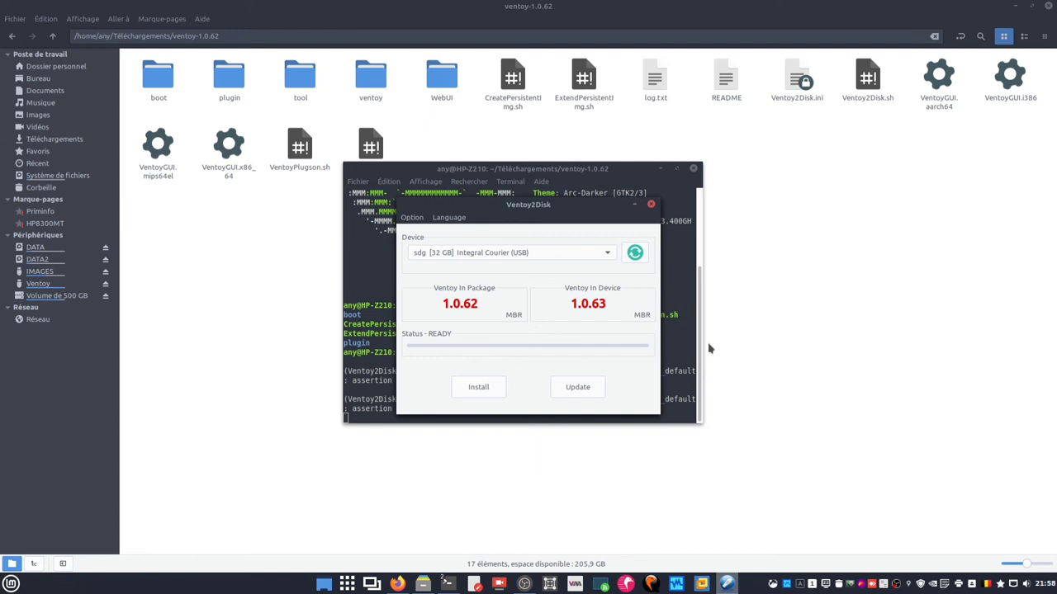
- Choose sdg [32 GB] Integral Courier (USB) as the device and set the Ventoy2Disk interface language to French (Français)
click(525, 256)
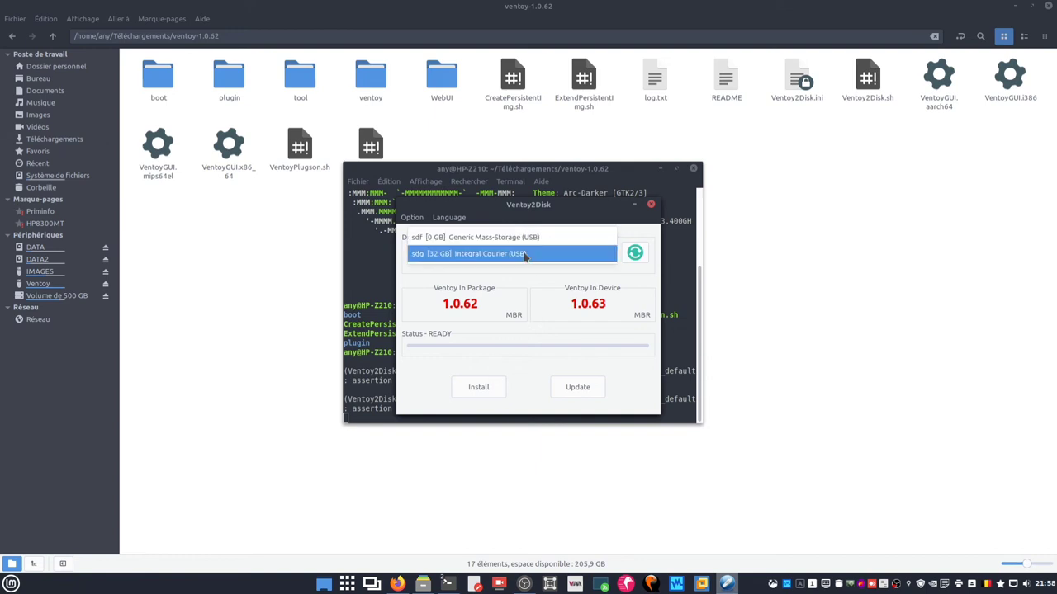
click(525, 256)
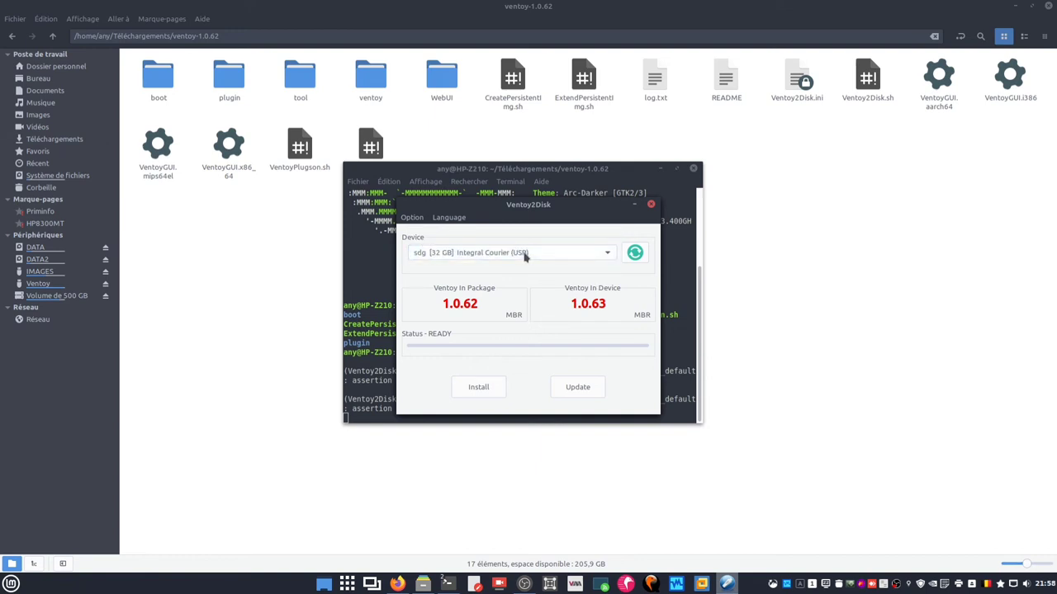
click(461, 221)
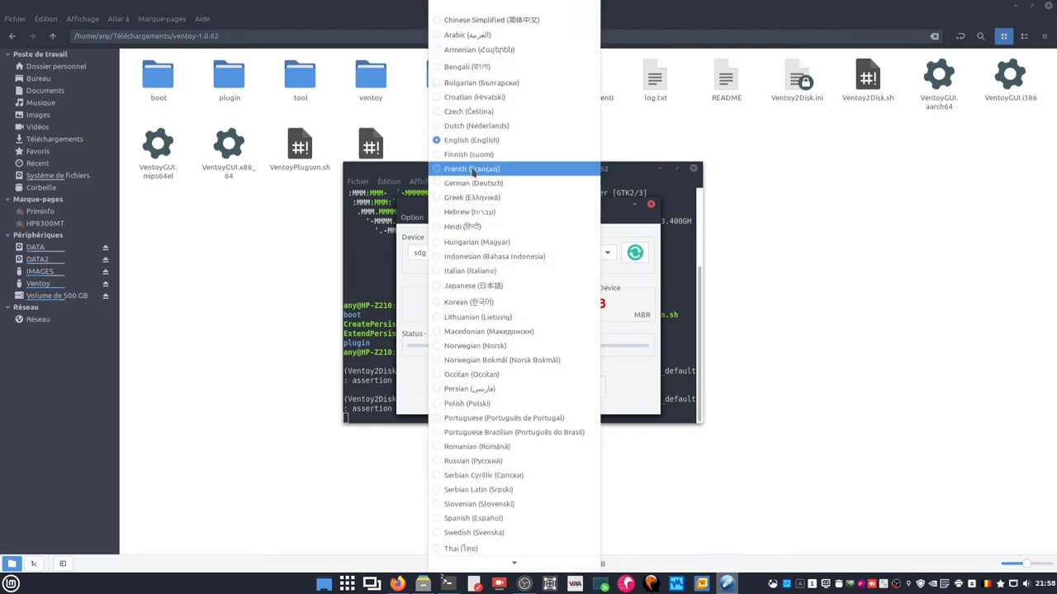
click(473, 170)
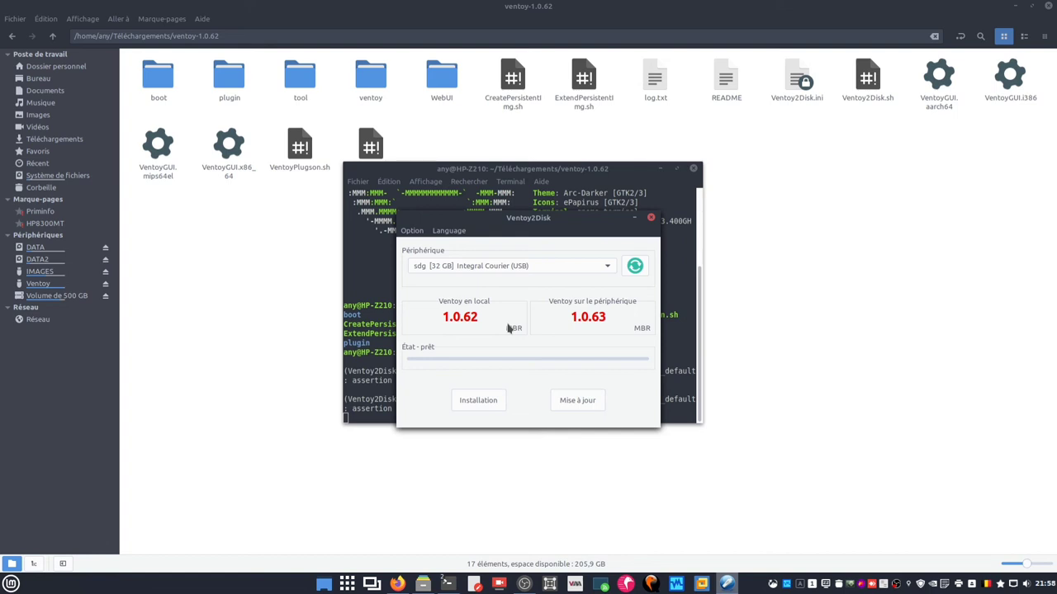
- Update Ventoy on the 32 GB USB key with the local 1.0.62 package, accepting the confirmation and completion dialogs
click(578, 402)
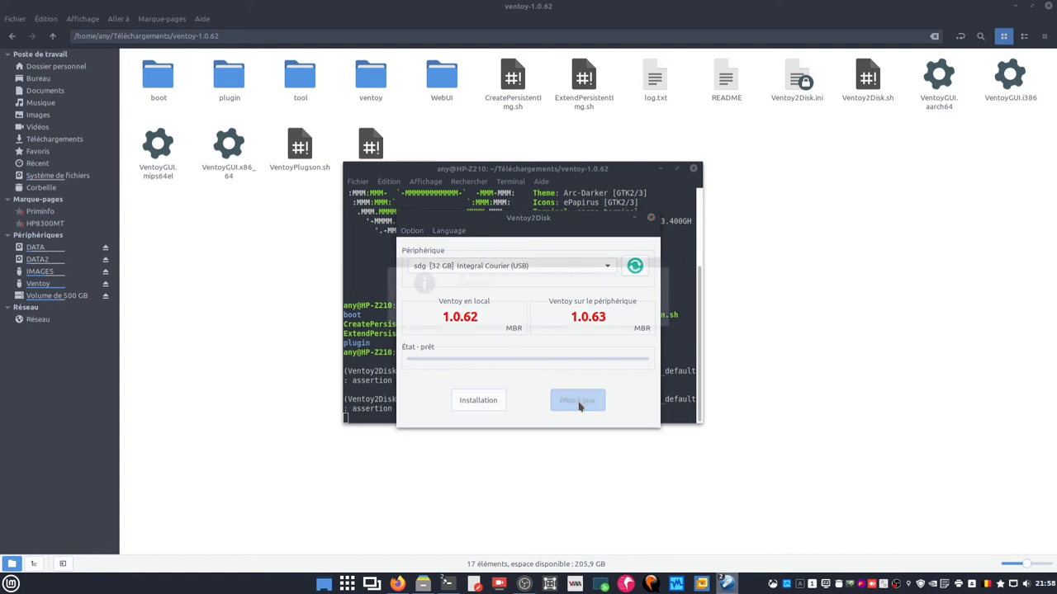
click(595, 319)
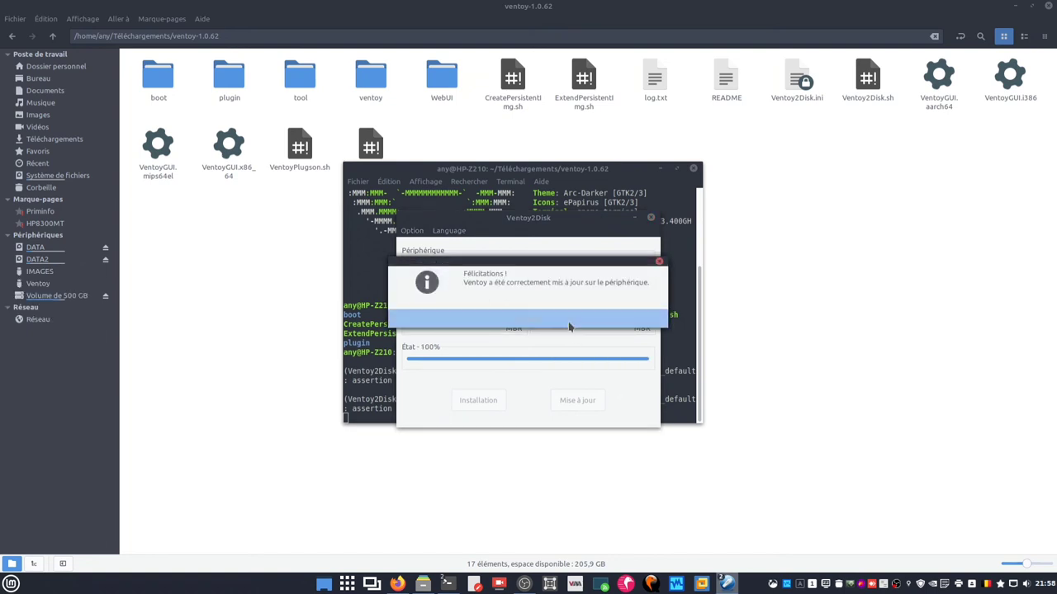
click(570, 326)
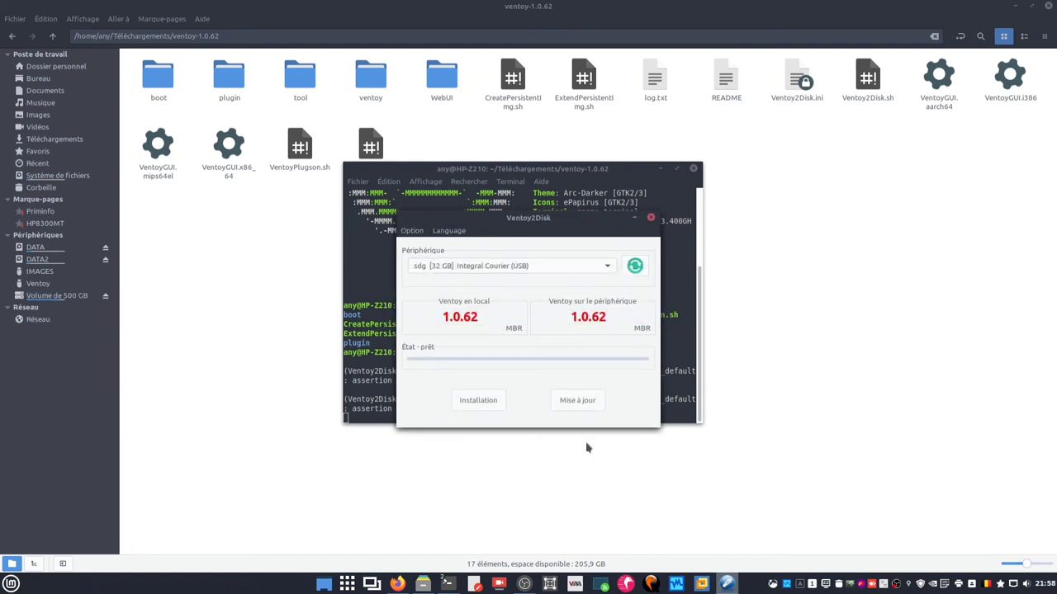
- Close Ventoy2Disk and the terminal, and mount the USB key's Ventoy partition to show its contents
click(651, 217)
click(693, 169)
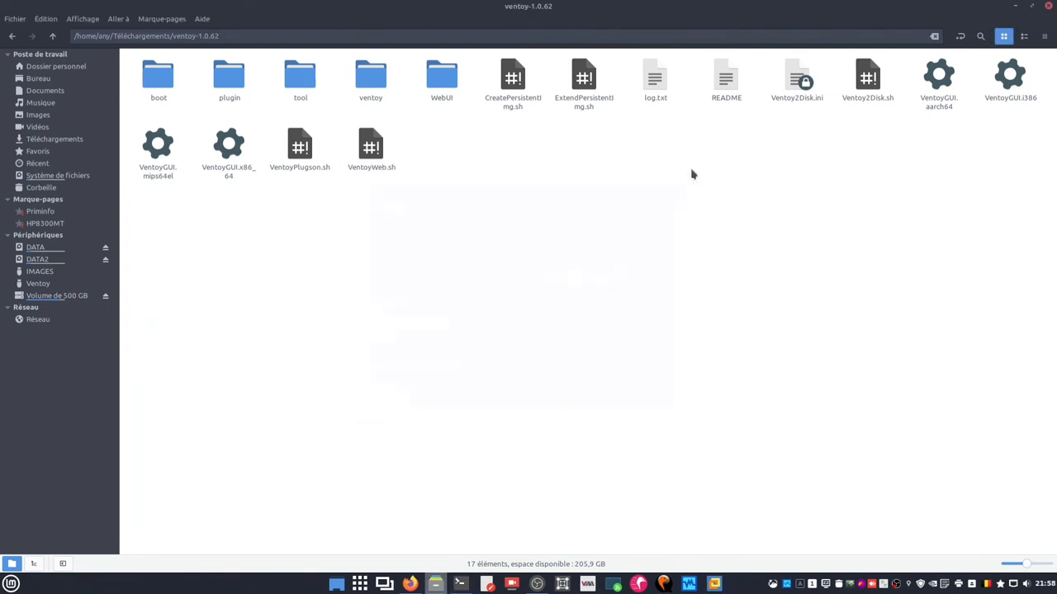
click(40, 285)
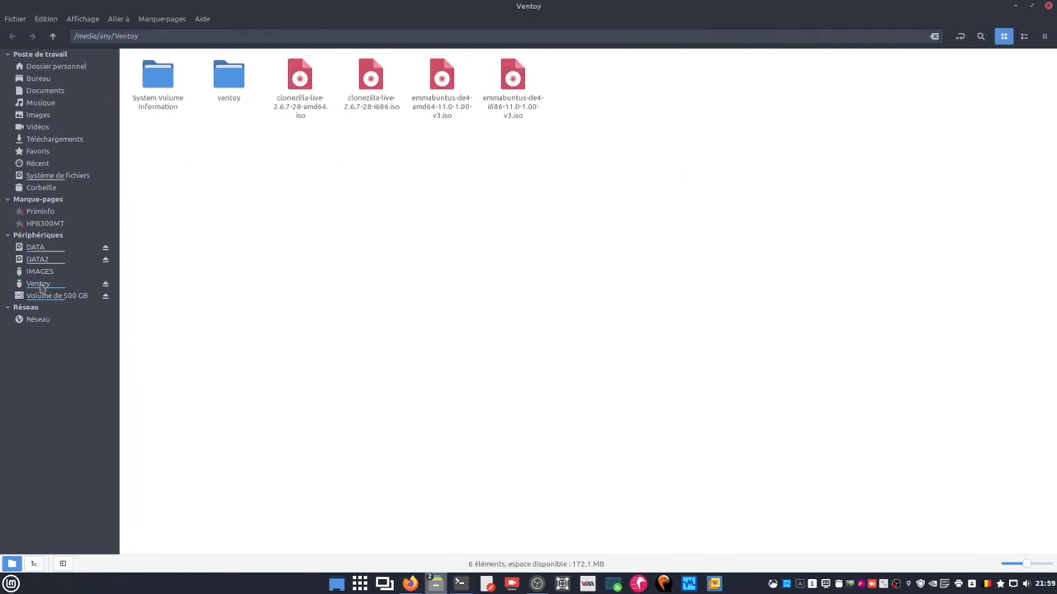